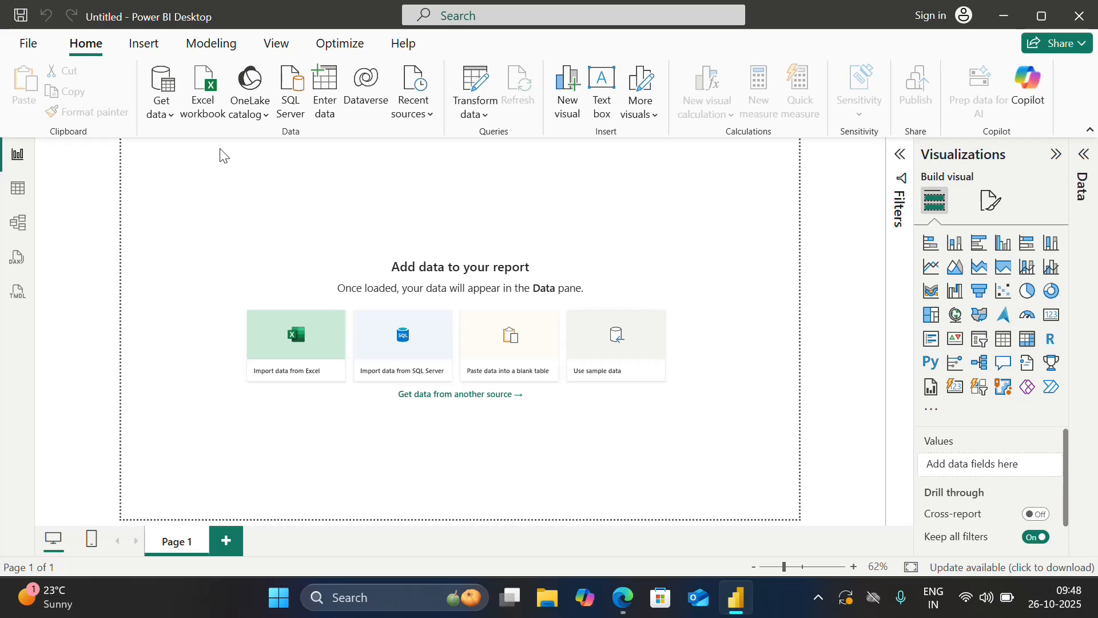
{"action": "left_click", "coordinate": [163, 111]}
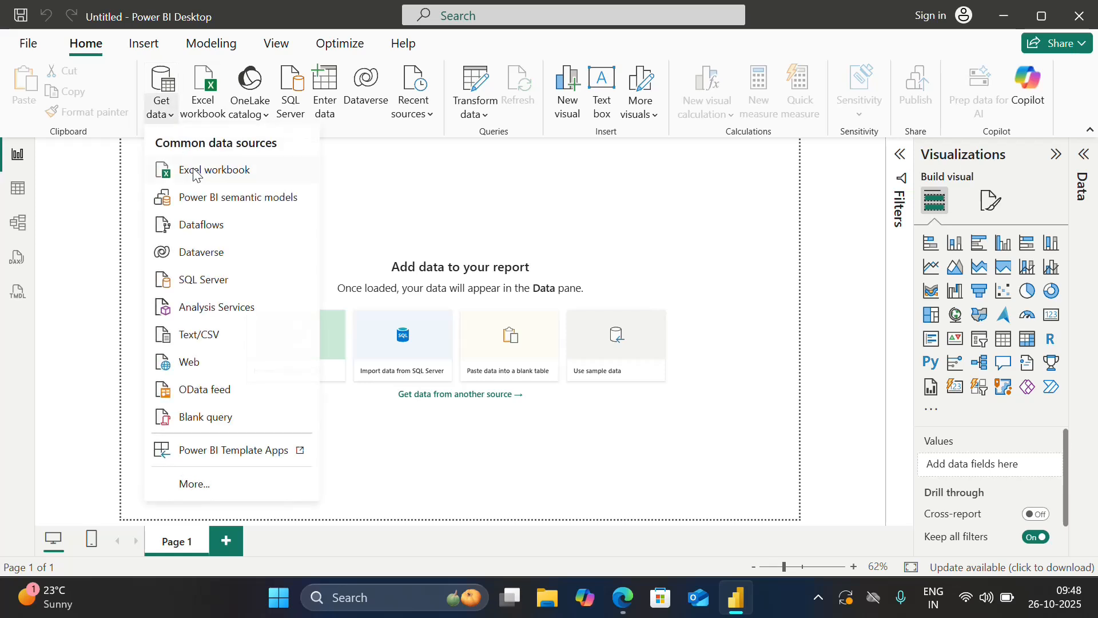
{"action": "left_click", "coordinate": [194, 171]}
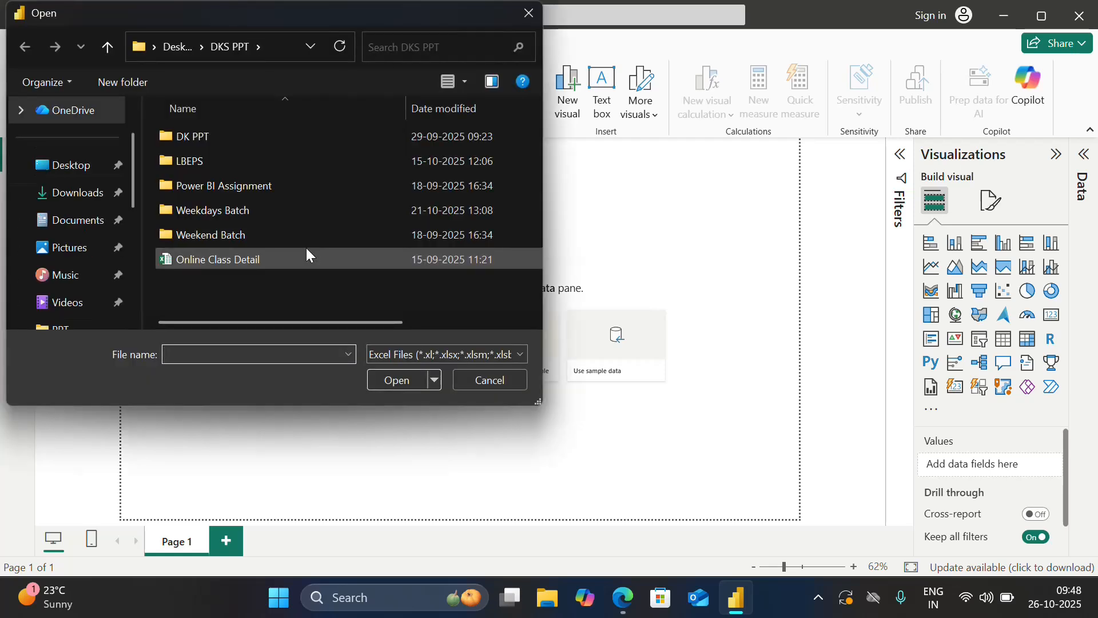
{"action": "double_click", "coordinate": [241, 210]}
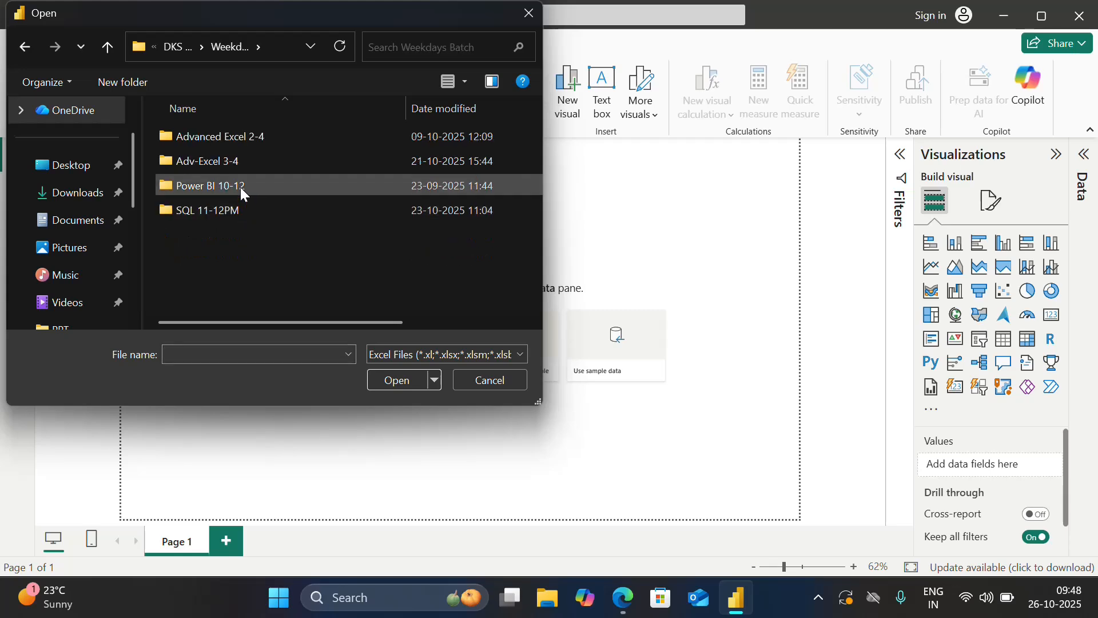
{"action": "double_click", "coordinate": [241, 189]}
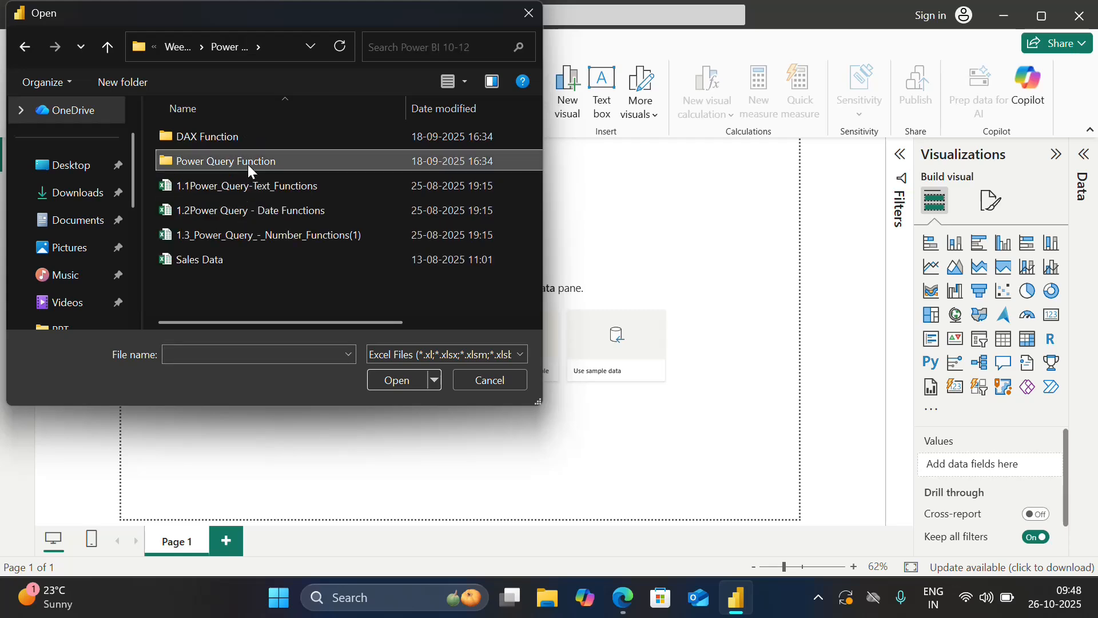
{"action": "double_click", "coordinate": [248, 164]}
{"action": "double_click", "coordinate": [245, 136]}
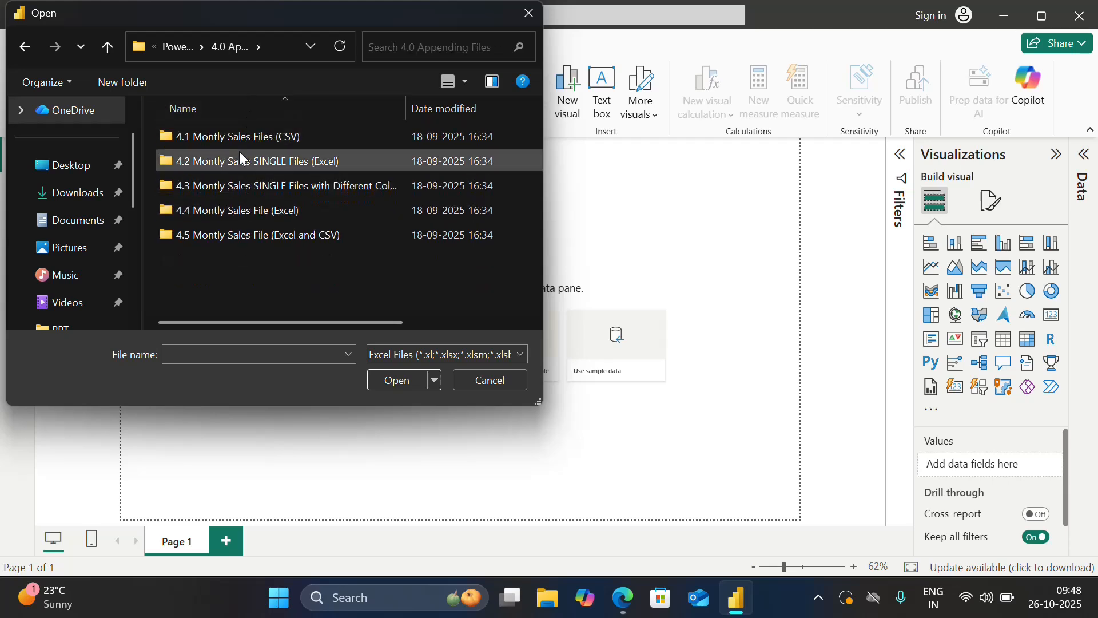
{"action": "double_click", "coordinate": [280, 140]}
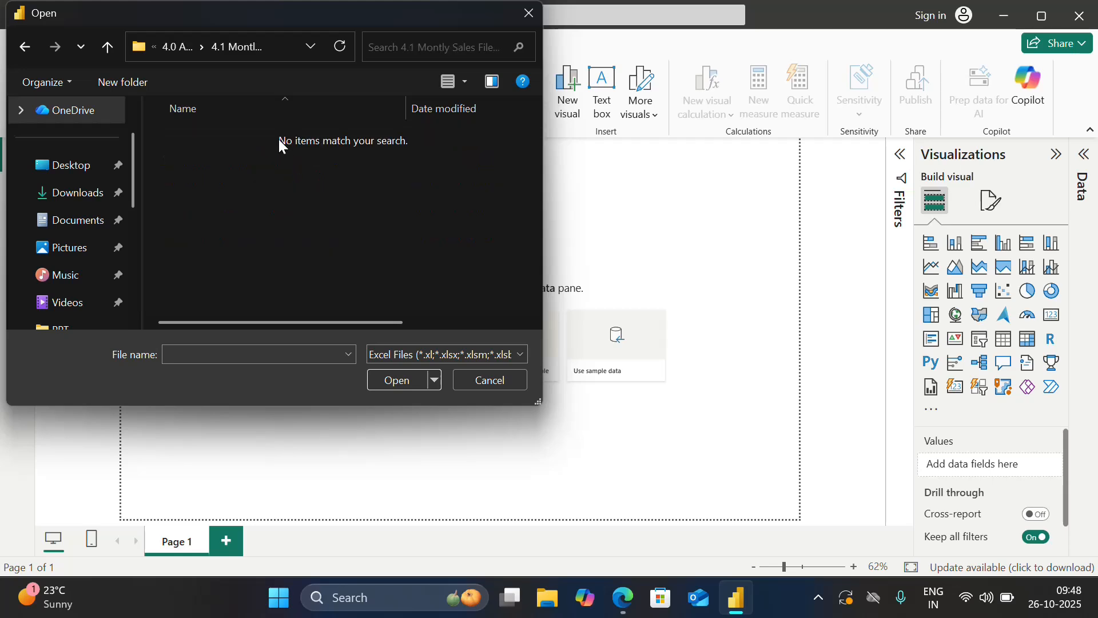
{"action": "left_click", "coordinate": [537, 18]}
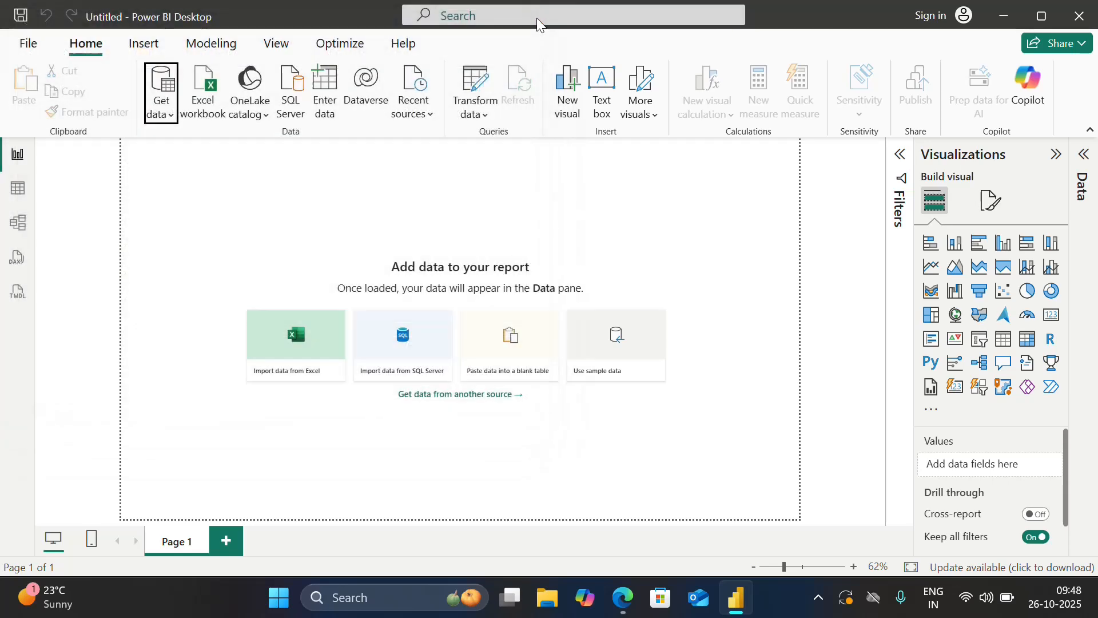
Switch to File Explorer and open the 4.1 Montly Sales Files (CSV) folder under DKS PPT, Weekdays Batch, Power BI 10-12, Power Query Function, 4.0 Appending Files.
{"action": "left_click", "coordinate": [1005, 18]}
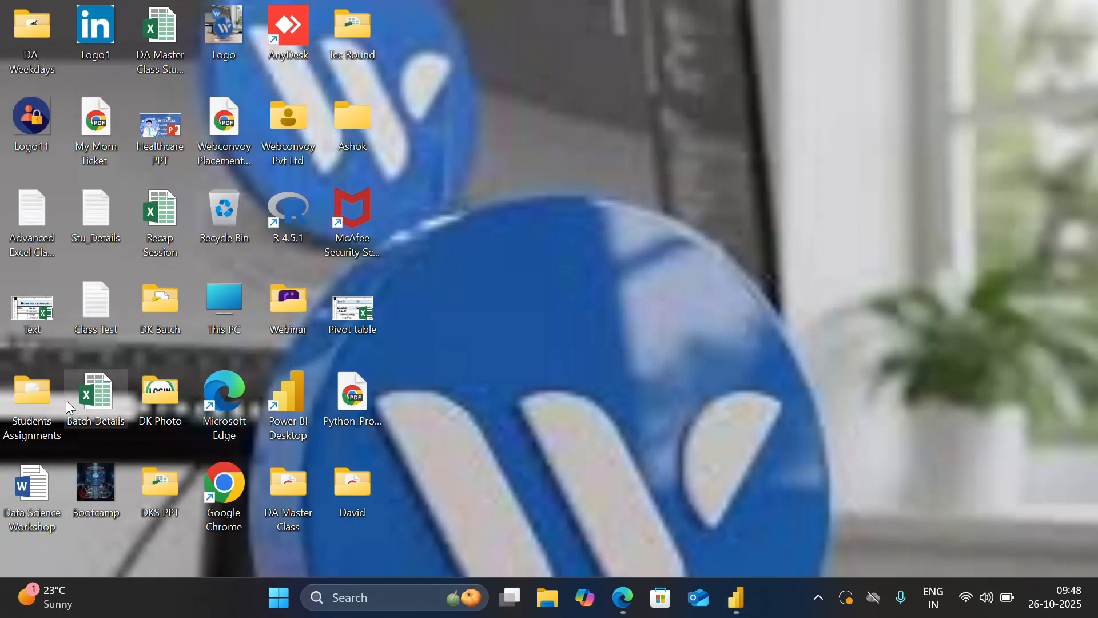
{"action": "double_click", "coordinate": [159, 491]}
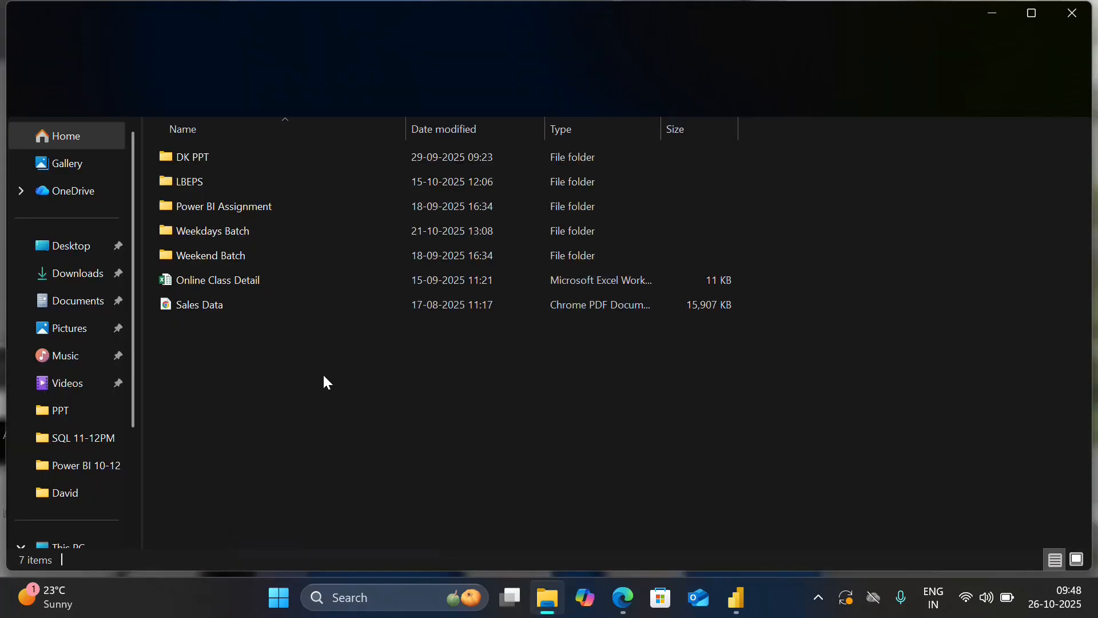
{"action": "double_click", "coordinate": [261, 234]}
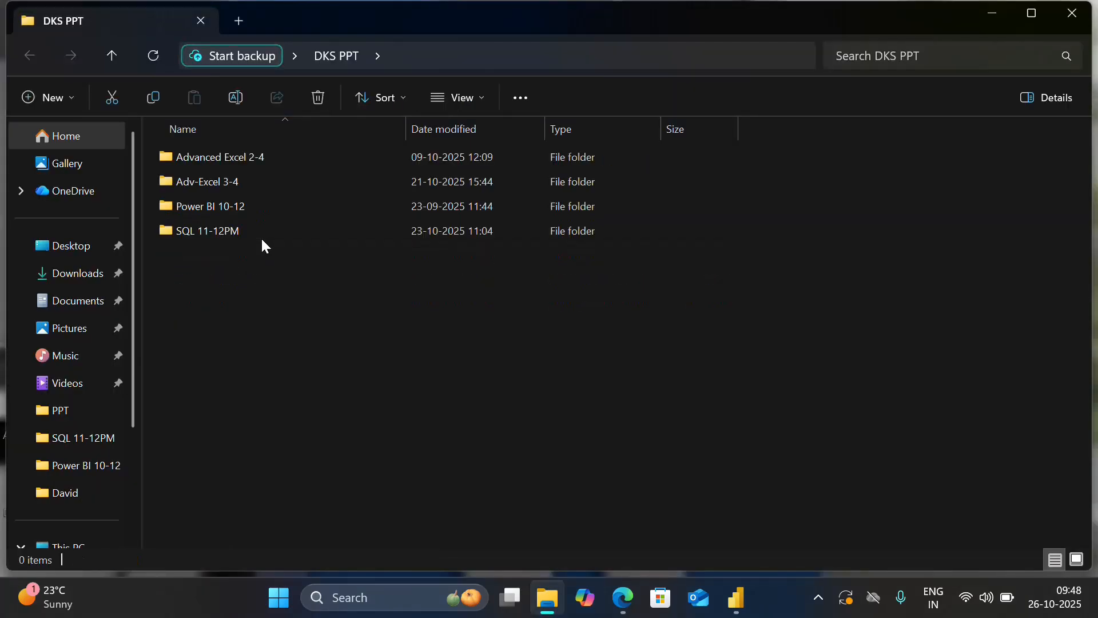
{"action": "double_click", "coordinate": [246, 206]}
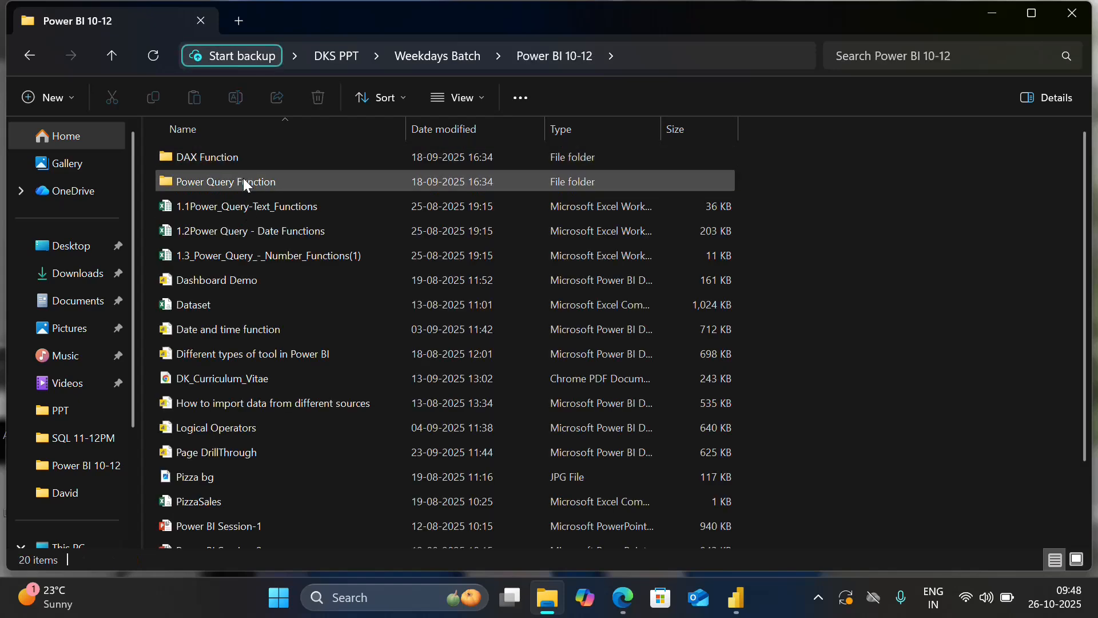
{"action": "double_click", "coordinate": [243, 177]}
{"action": "double_click", "coordinate": [249, 162]}
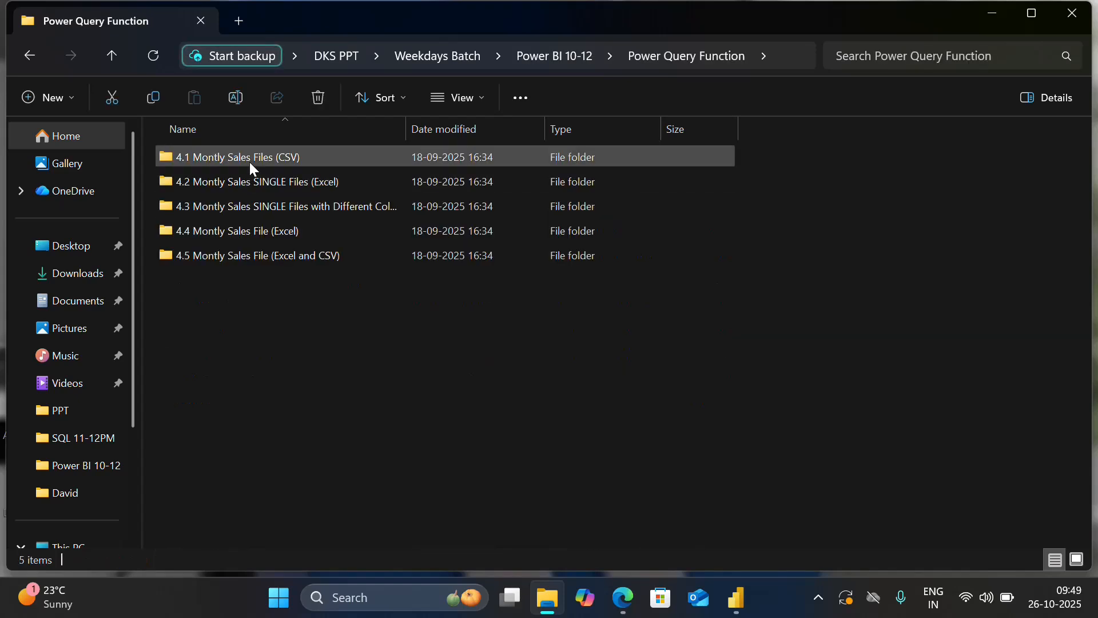
{"action": "double_click", "coordinate": [262, 155]}
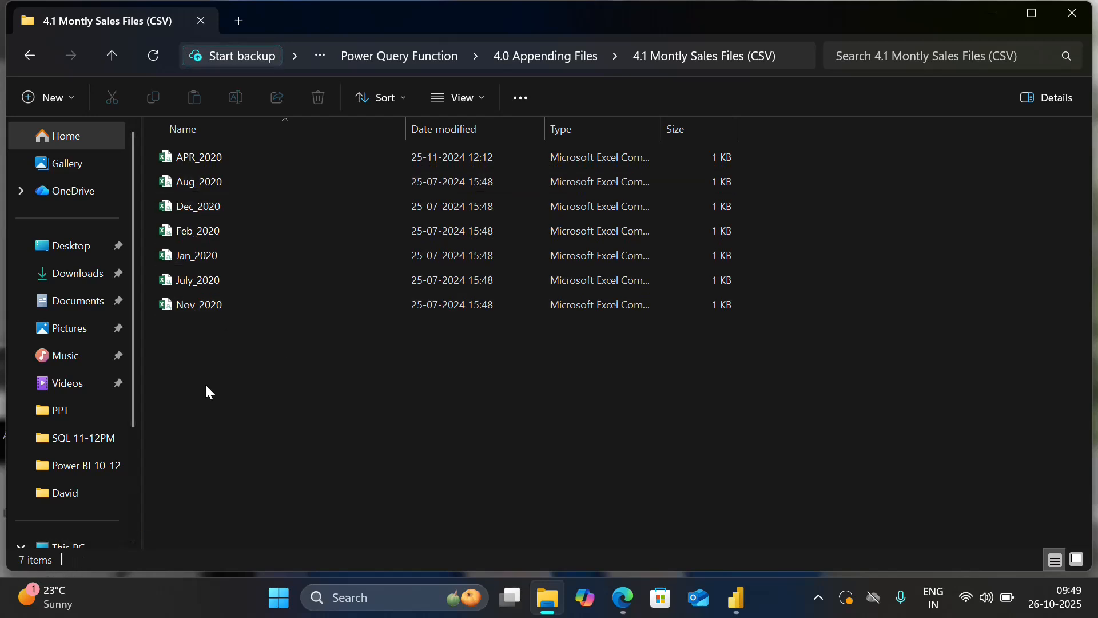
Open APR_2020 in Excel, widen the Date and Client columns to read the data, and close the file without saving.
{"action": "left_click", "coordinate": [225, 160]}
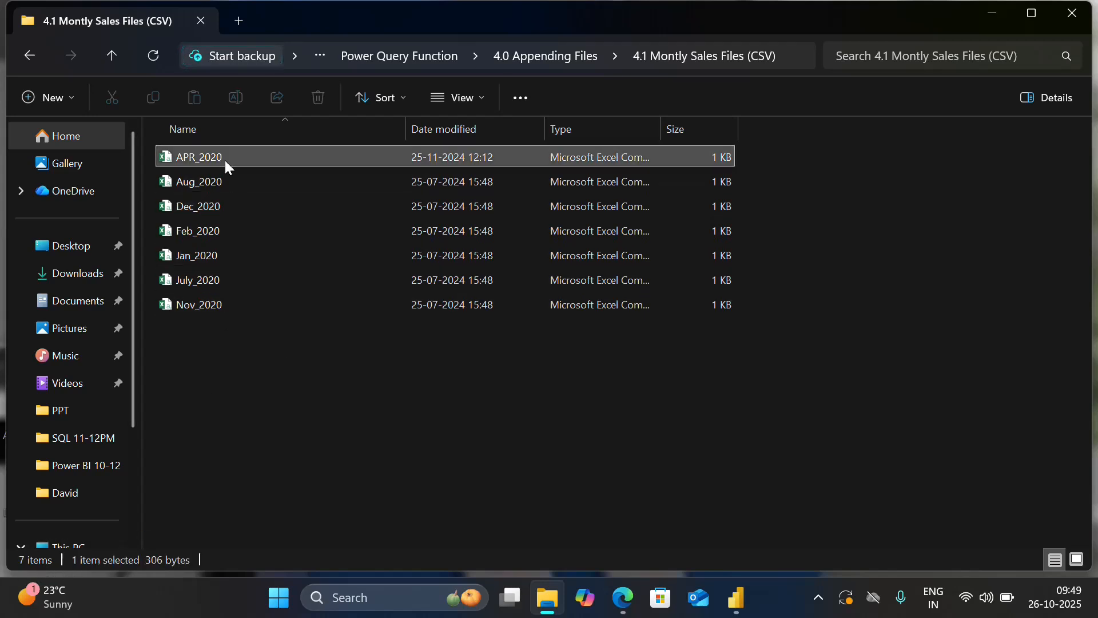
{"action": "double_click", "coordinate": [229, 161]}
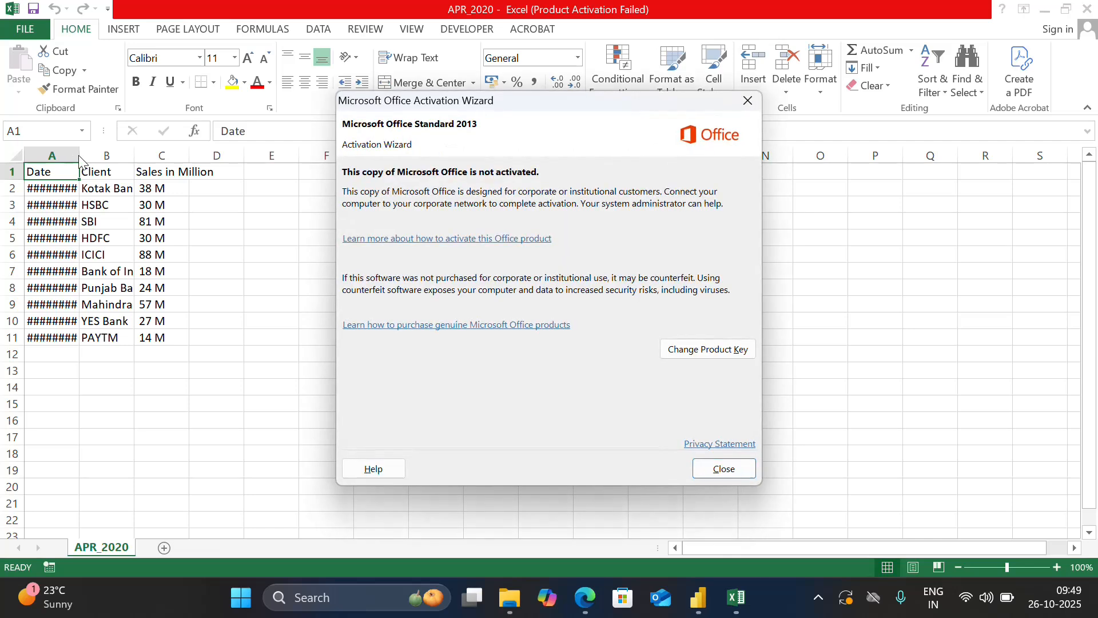
{"action": "left_click", "coordinate": [732, 469]}
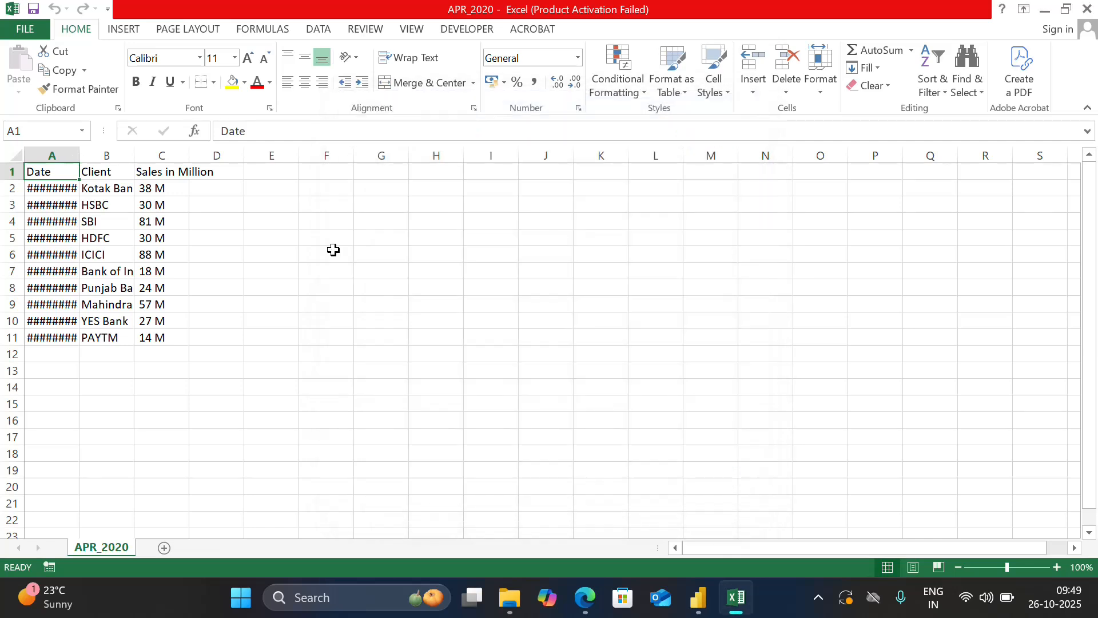
{"action": "double_click", "coordinate": [81, 160]}
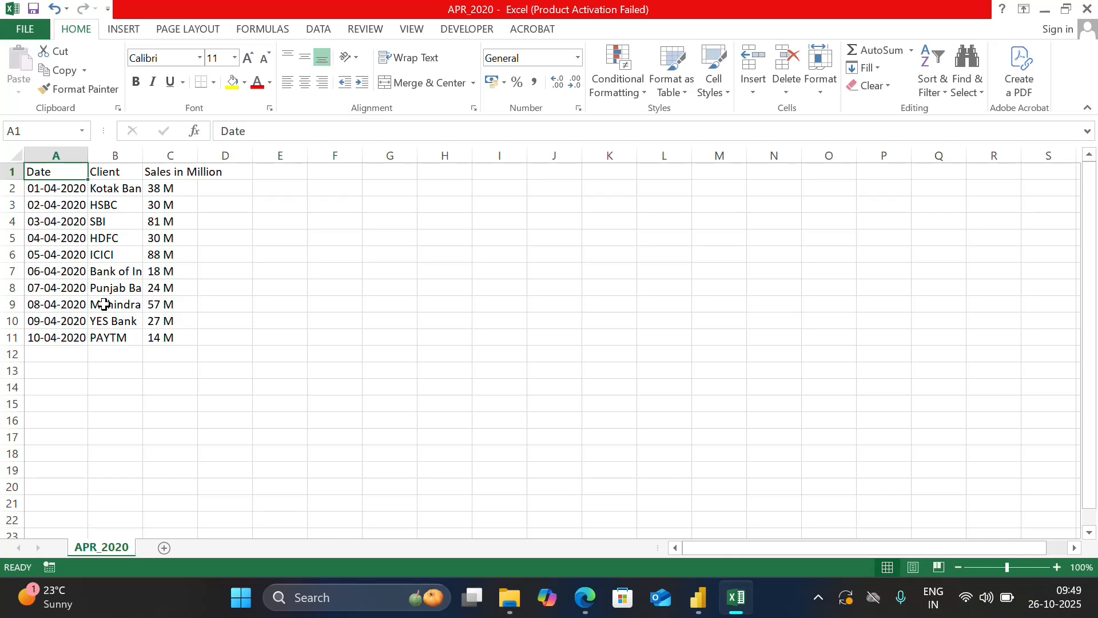
{"action": "double_click", "coordinate": [146, 156]}
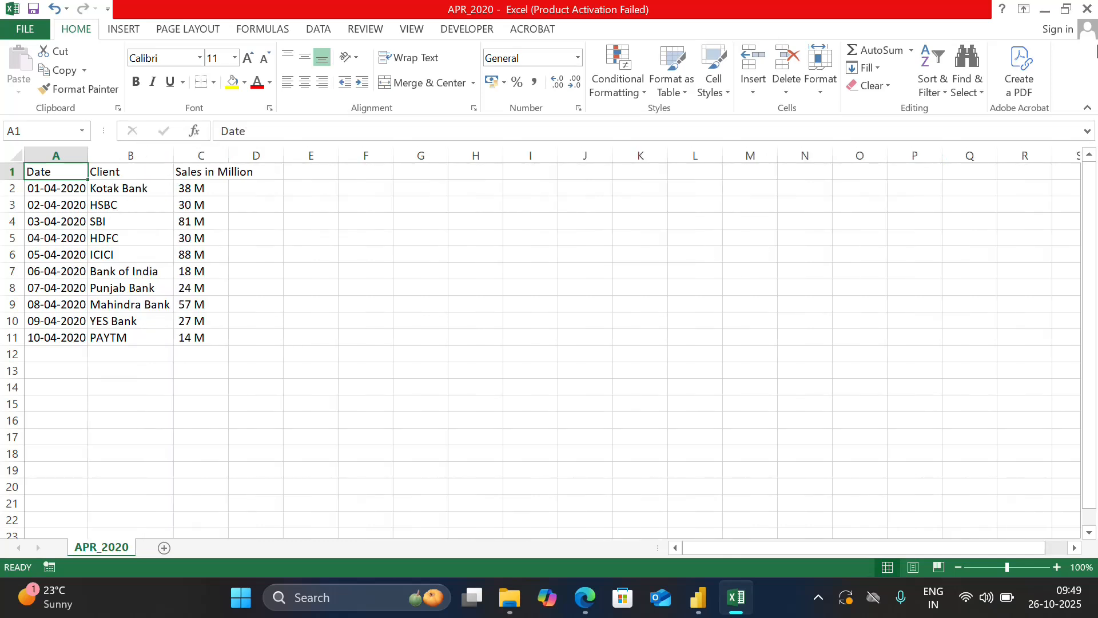
{"action": "left_click", "coordinate": [1087, 8]}
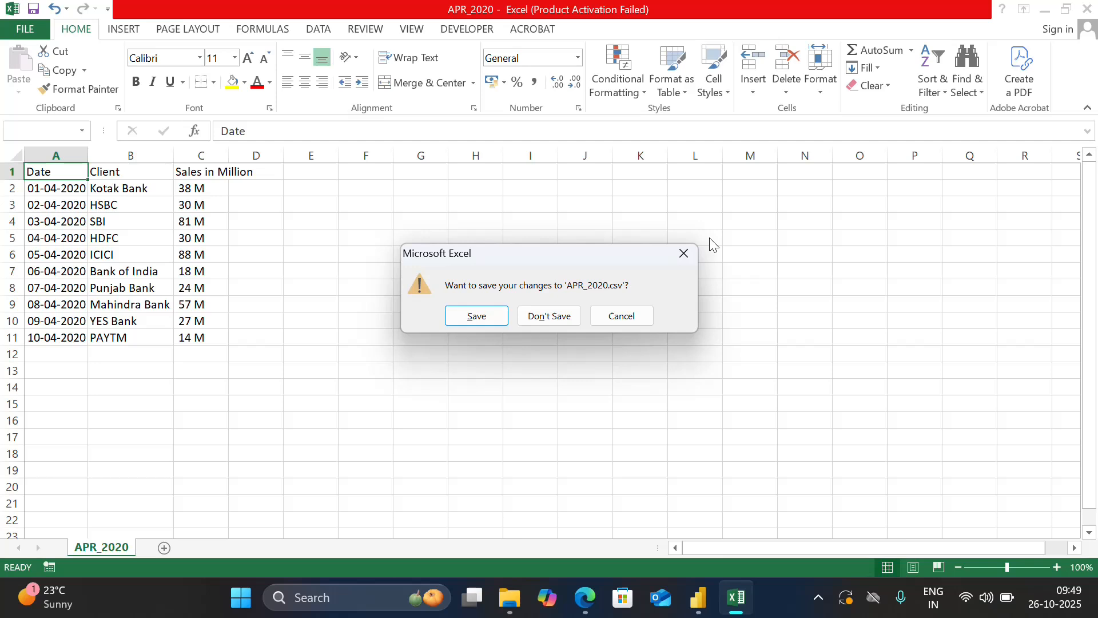
{"action": "left_click", "coordinate": [537, 317]}
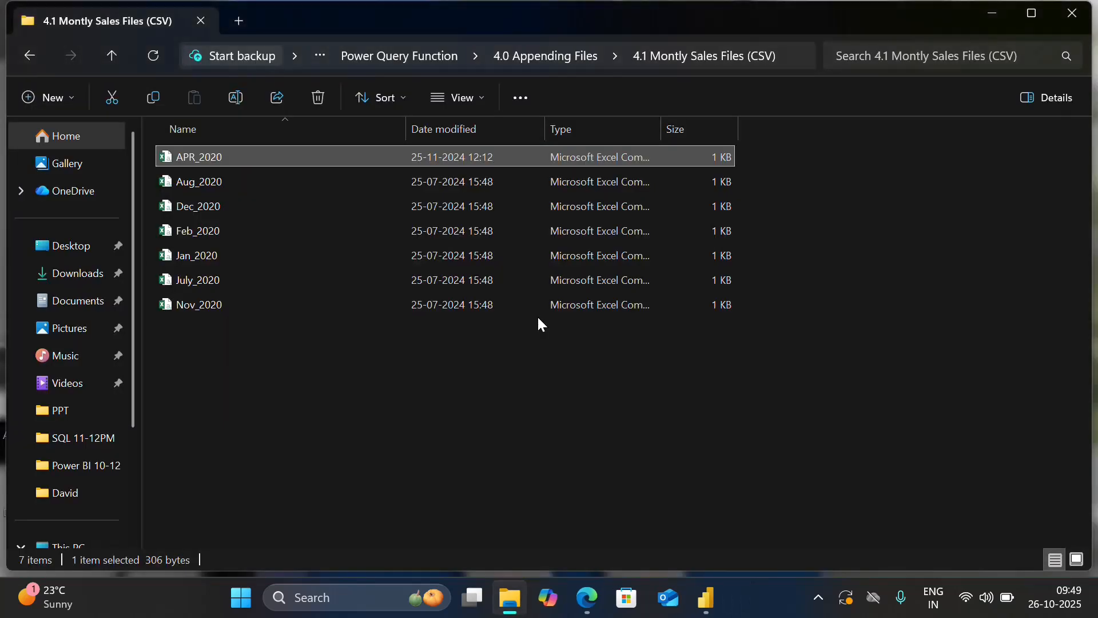
Copy the CSV folder's path, switch to Power BI Desktop, and connect to it as a Folder data source.
{"action": "left_click", "coordinate": [784, 57]}
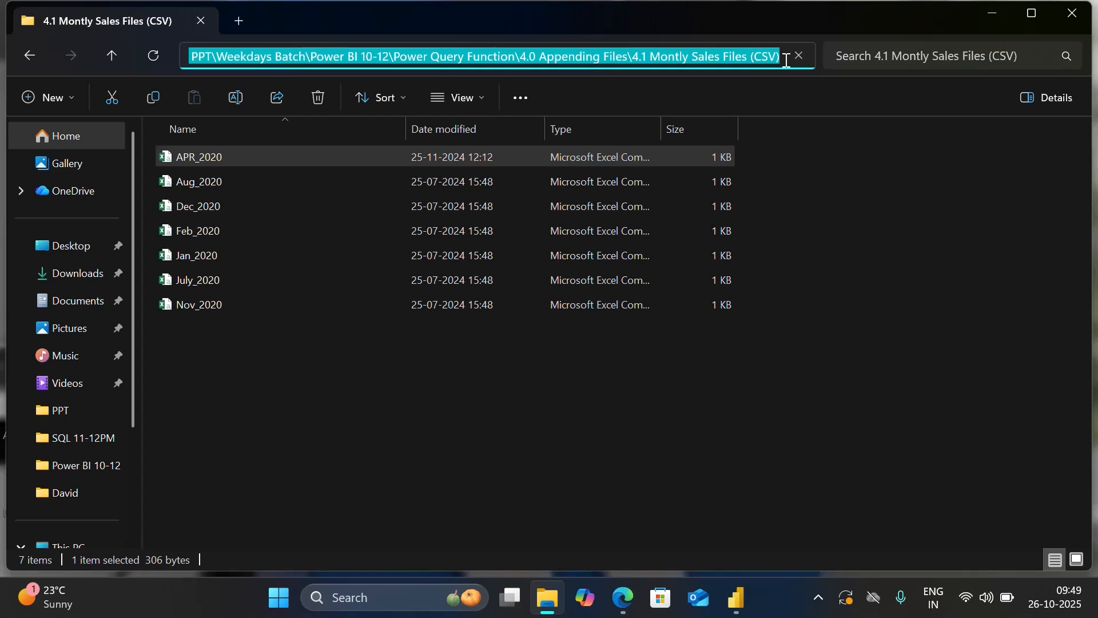
{"action": "left_click", "coordinate": [736, 597]}
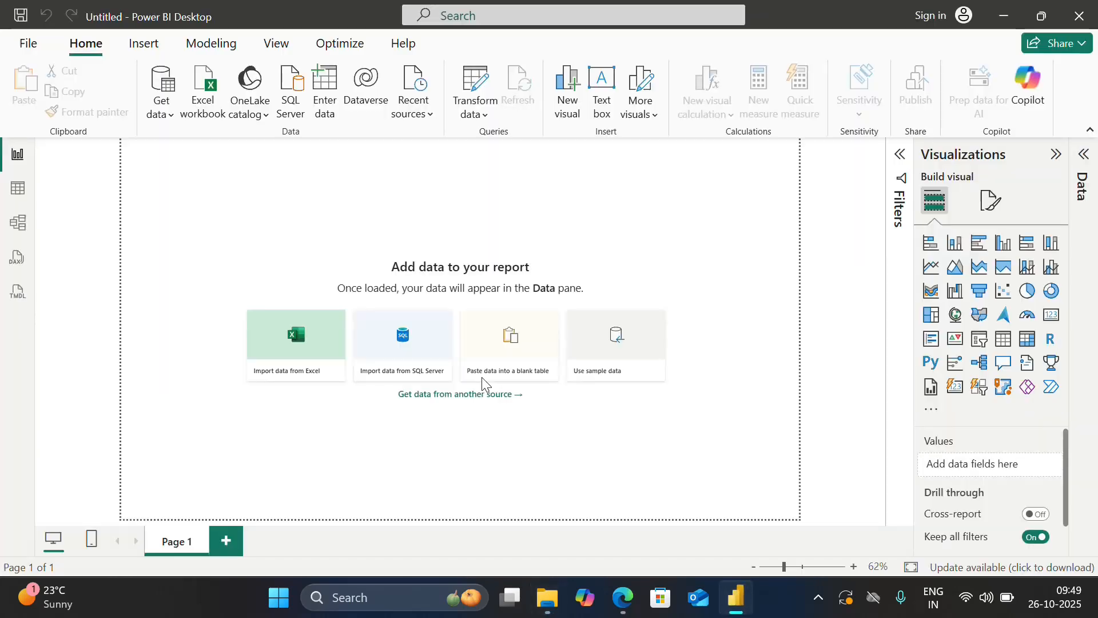
{"action": "left_click", "coordinate": [159, 109]}
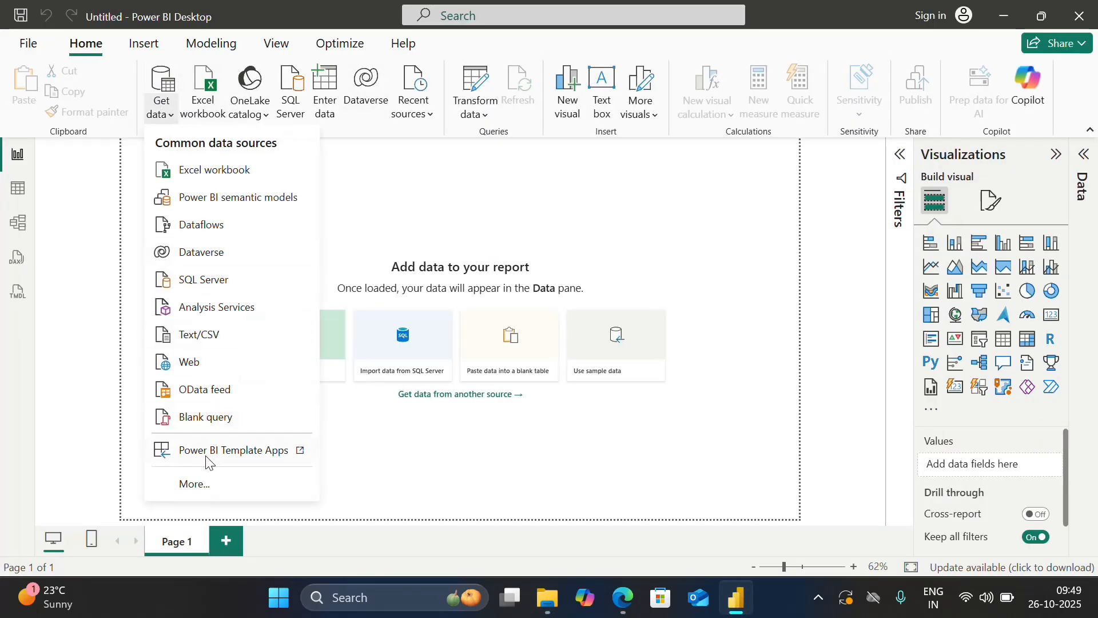
{"action": "left_click", "coordinate": [195, 483]}
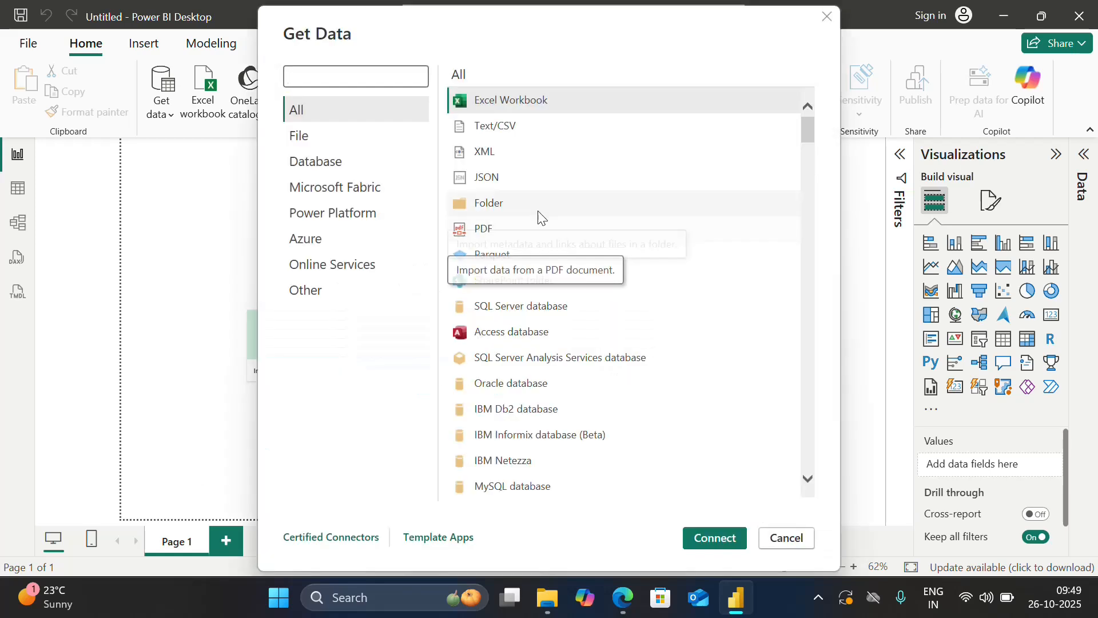
{"action": "double_click", "coordinate": [524, 200]}
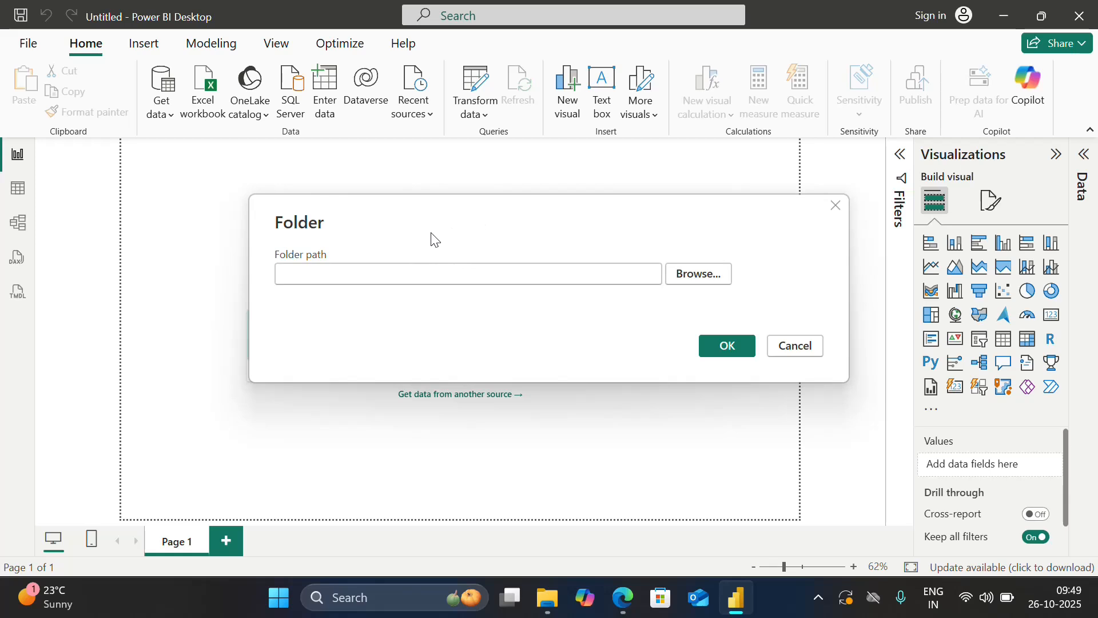
{"action": "key", "text": "ctrl+v"}
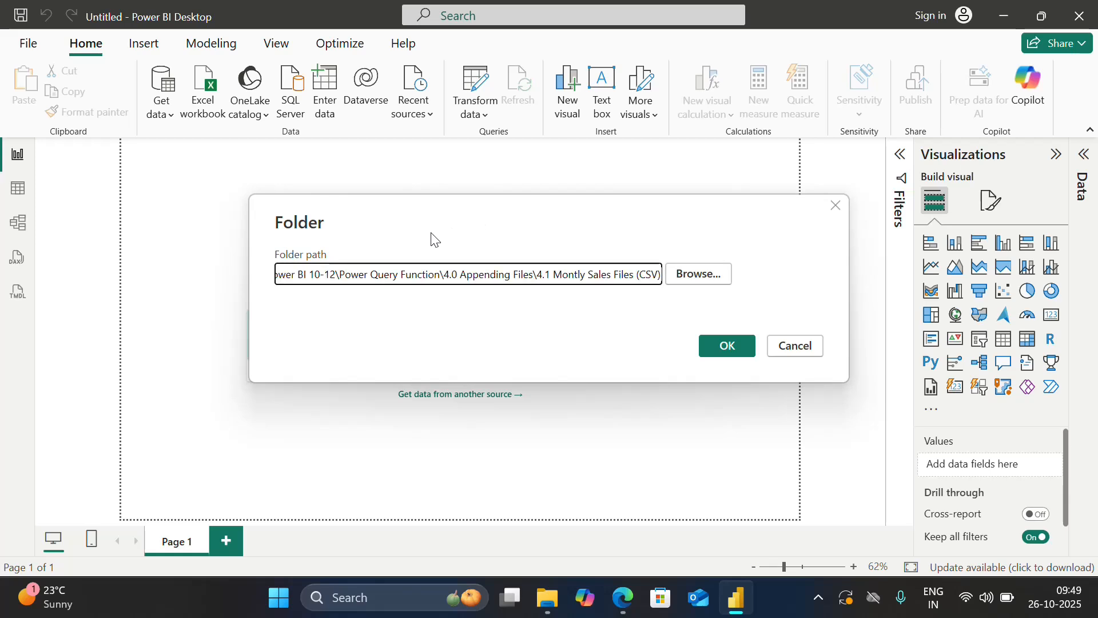
{"action": "left_click", "coordinate": [727, 350]}
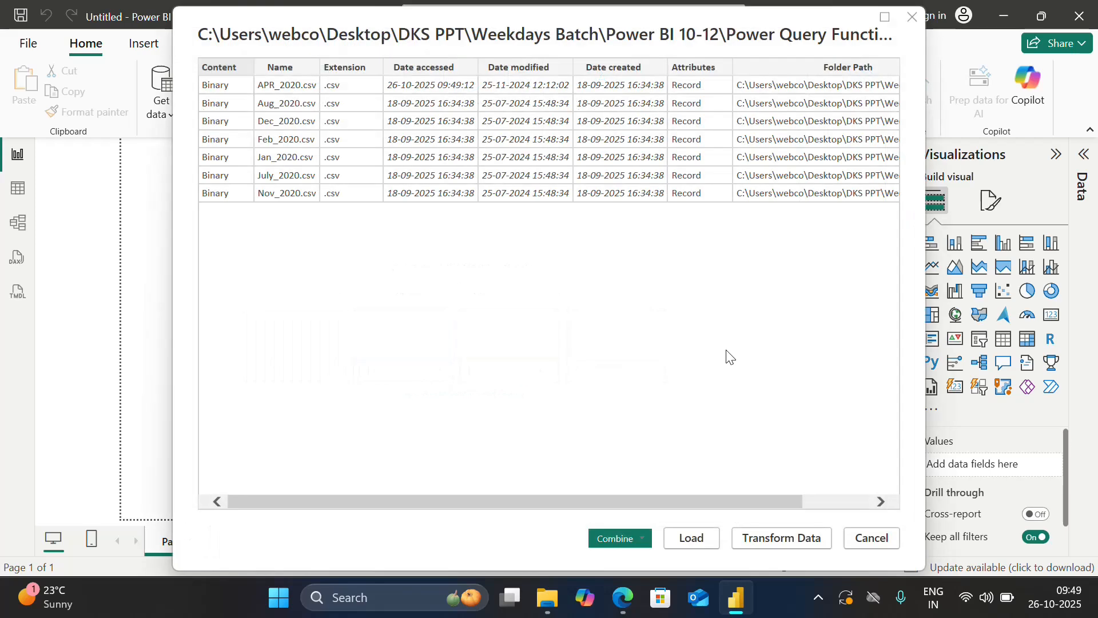
Combine and transform the folder's CSV files using the first file as the sample, and show the Power Query Editor maximized.
{"action": "left_click", "coordinate": [640, 535]}
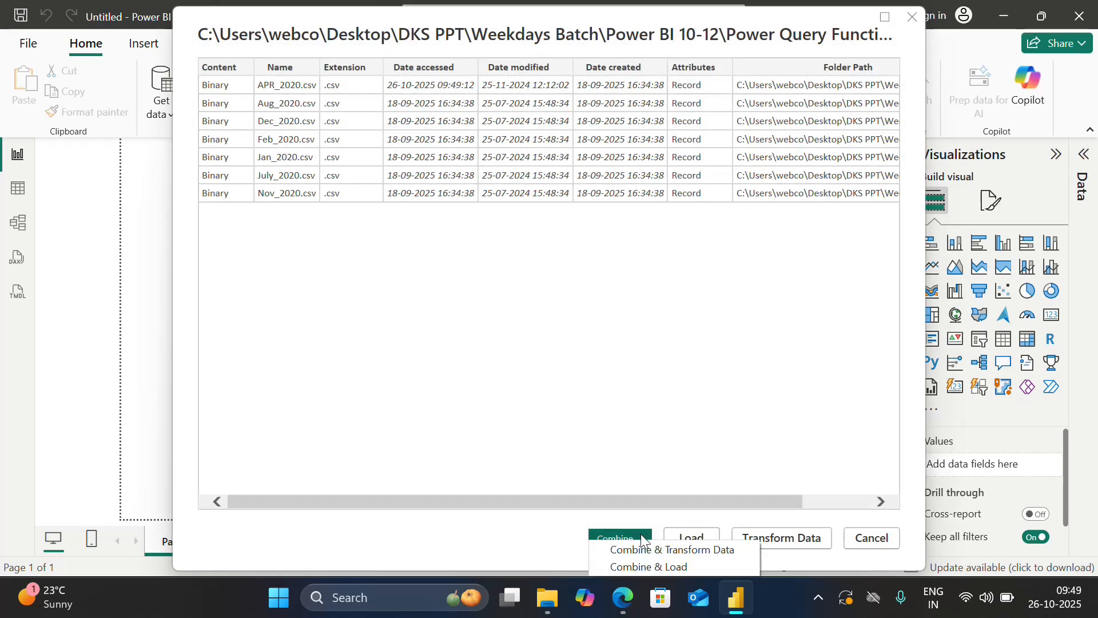
{"action": "left_click", "coordinate": [684, 550]}
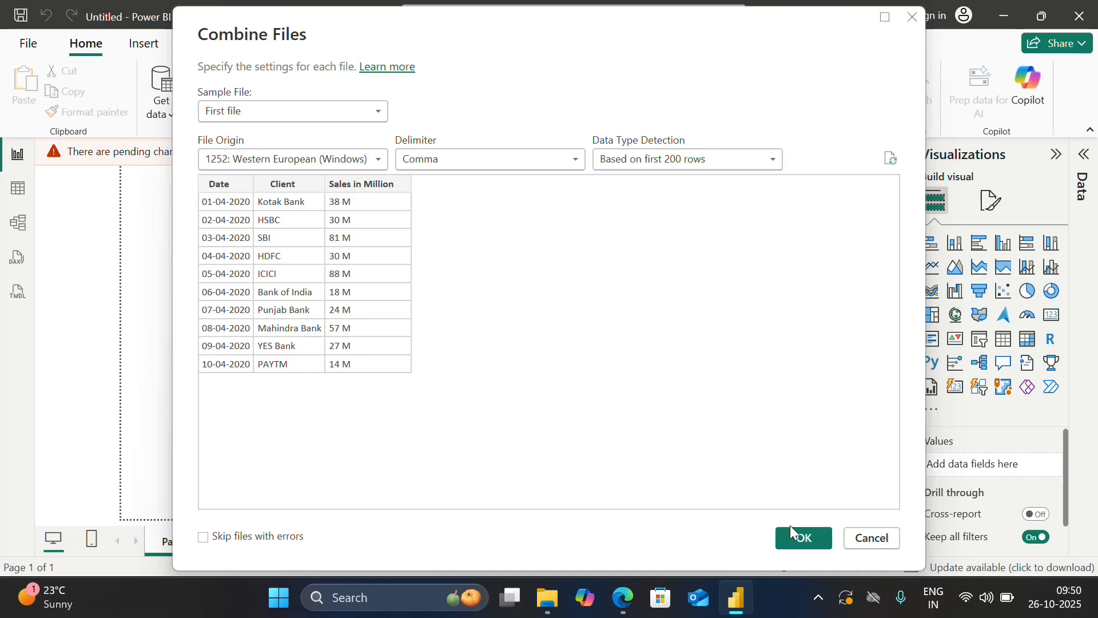
{"action": "left_click", "coordinate": [803, 538]}
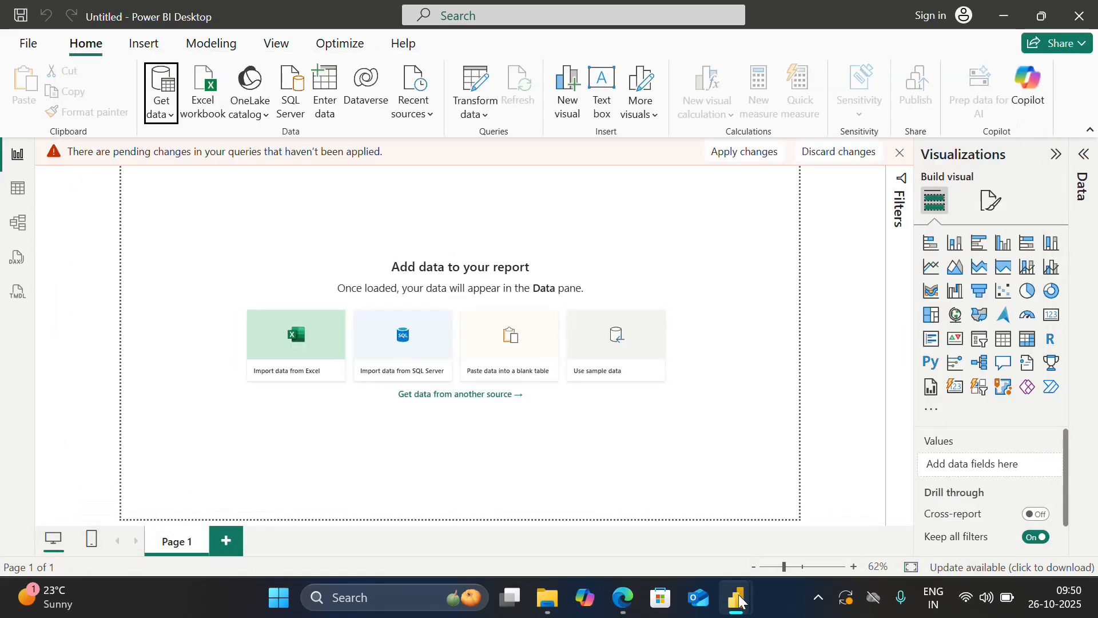
{"action": "left_click", "coordinate": [739, 594]}
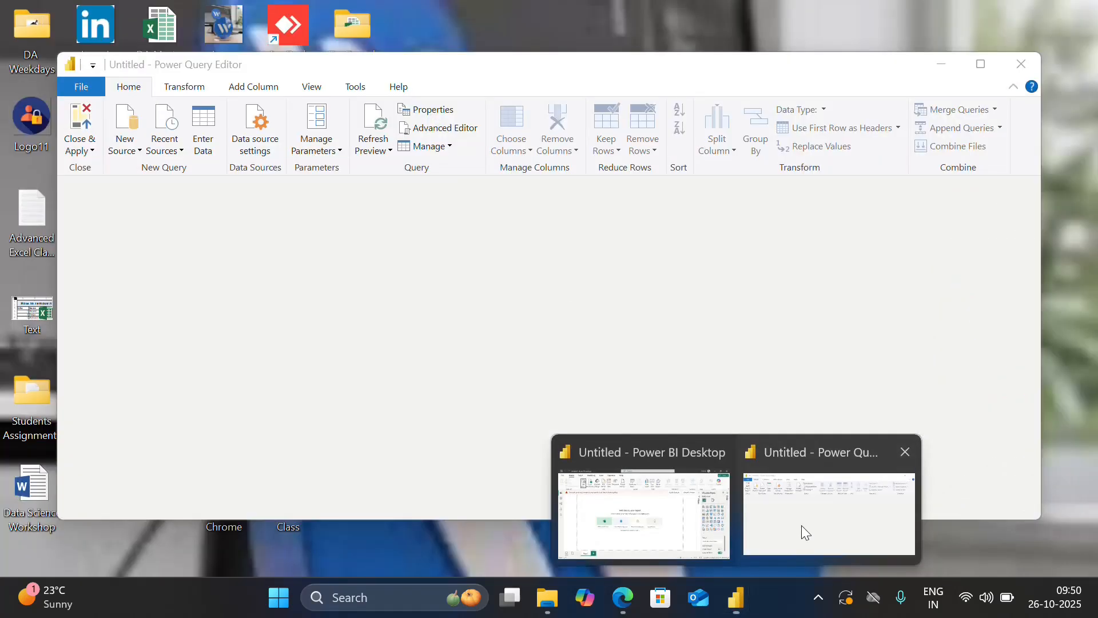
{"action": "left_click", "coordinate": [801, 525]}
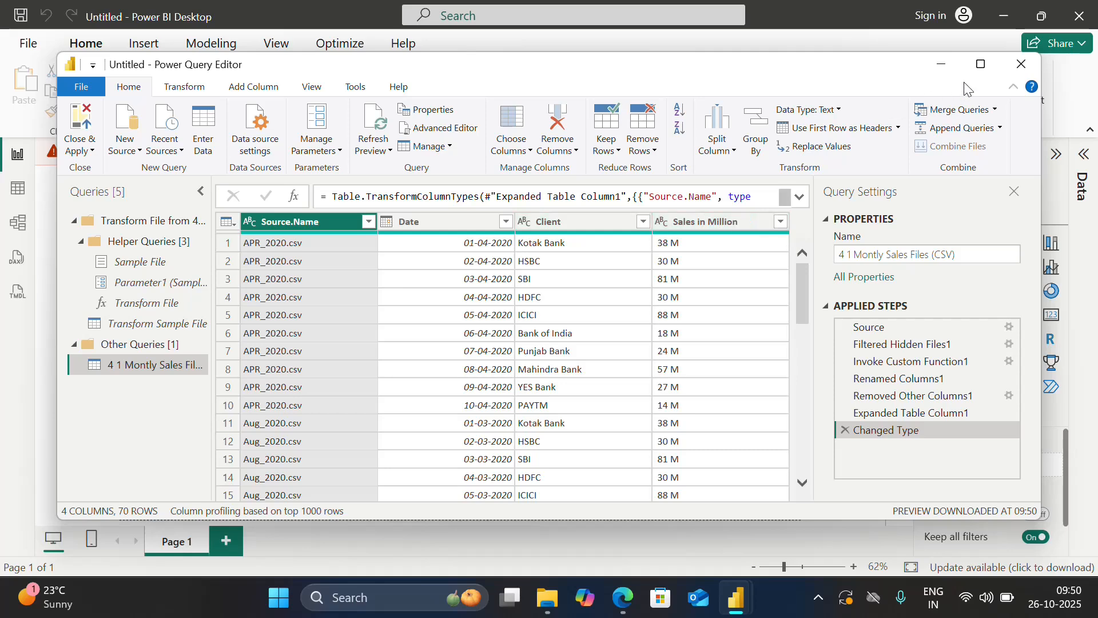
{"action": "left_click", "coordinate": [977, 63]}
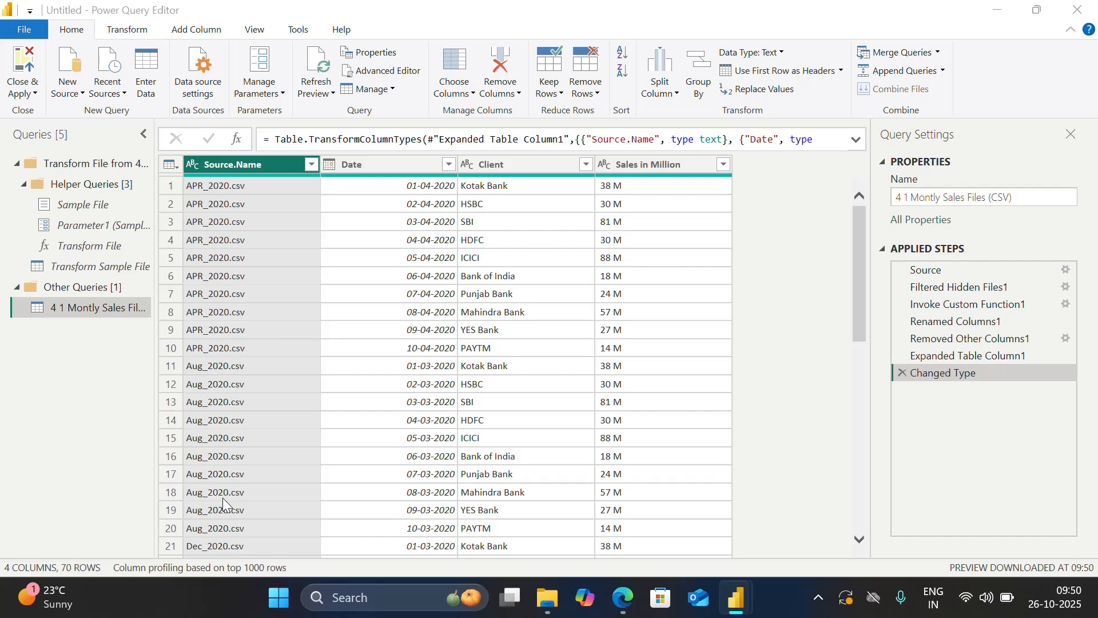
Switch to File Explorer to check the monthly source files in the 4.1 Montly Sales Files (CSV) folder.
{"action": "key", "text": "alt+Tab"}
{"action": "key", "text": "alt+Tab"}
{"action": "key", "text": "Tab"}
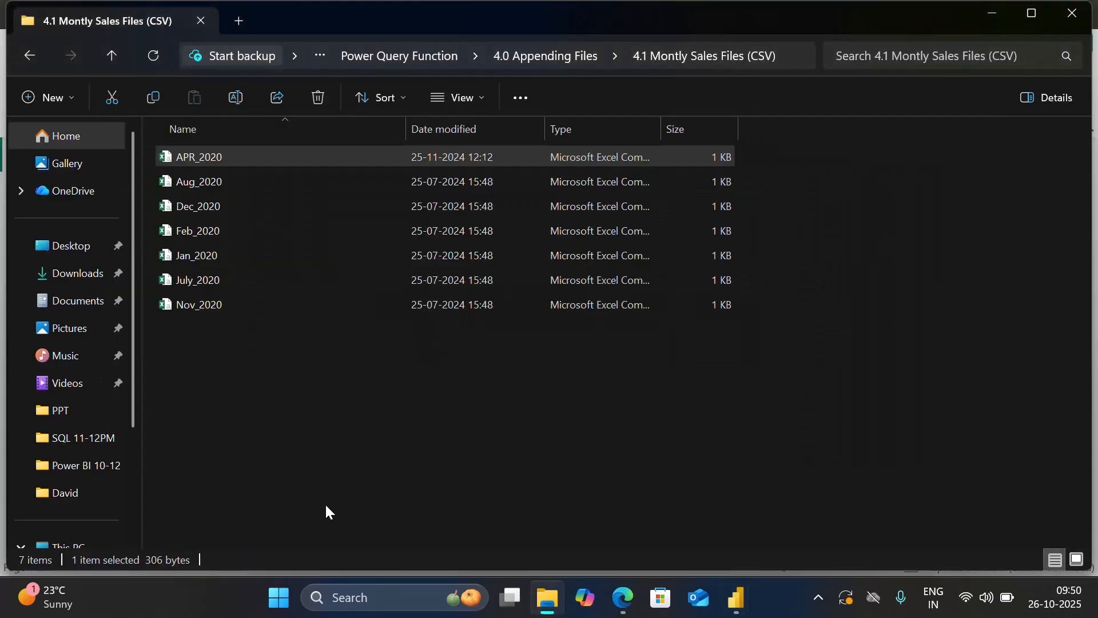
{"action": "left_click", "coordinate": [248, 314]}
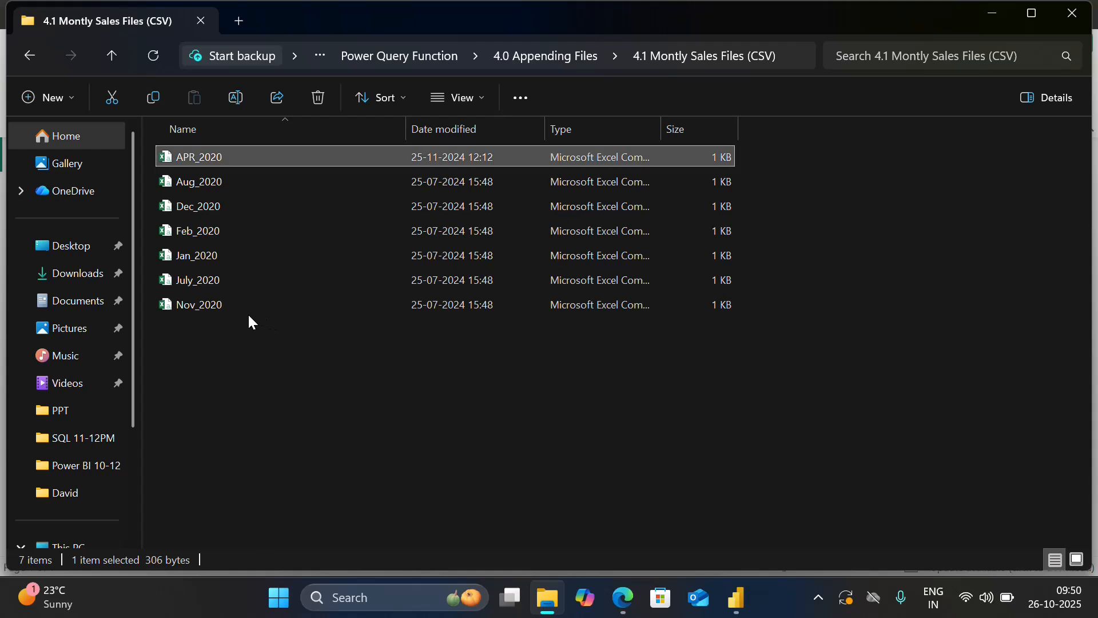
Duplicate the Nov_2020 file within the 4.1 Montly Sales Files (CSV) folder.
{"action": "left_click", "coordinate": [228, 307]}
{"action": "key", "text": "F2"}
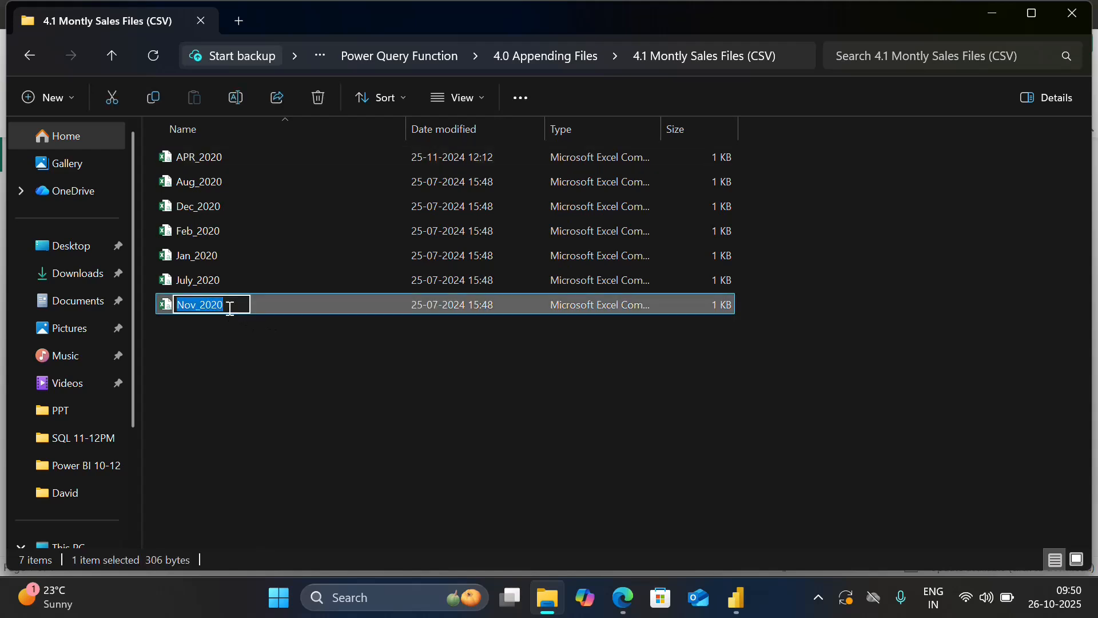
{"action": "left_click", "coordinate": [267, 302]}
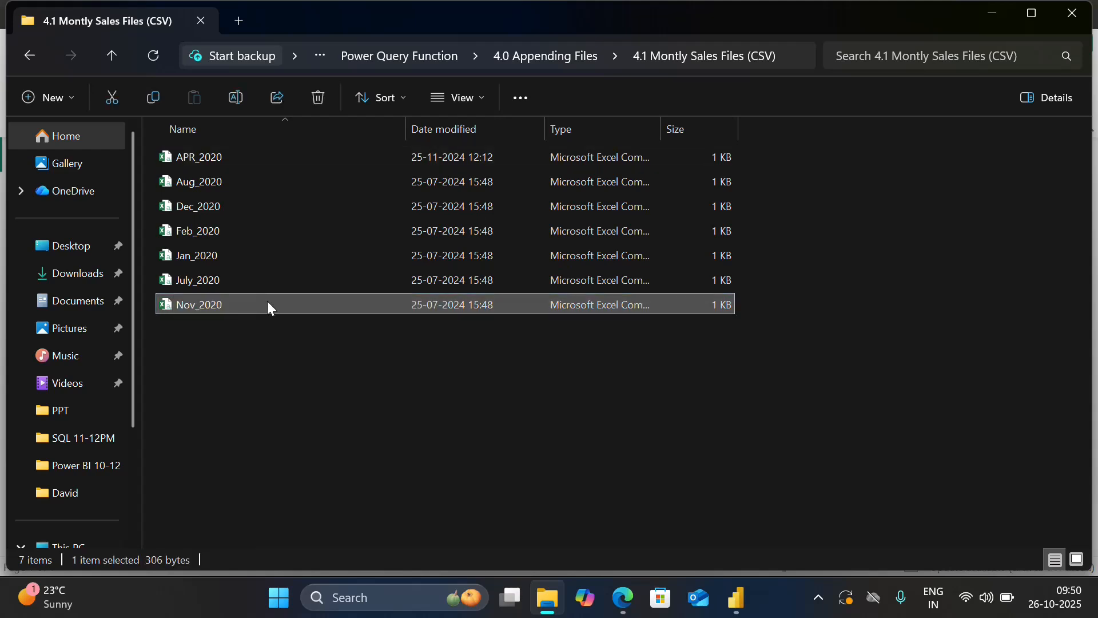
{"action": "key", "text": "ctrl+c"}
{"action": "key", "text": "ctrl+v"}
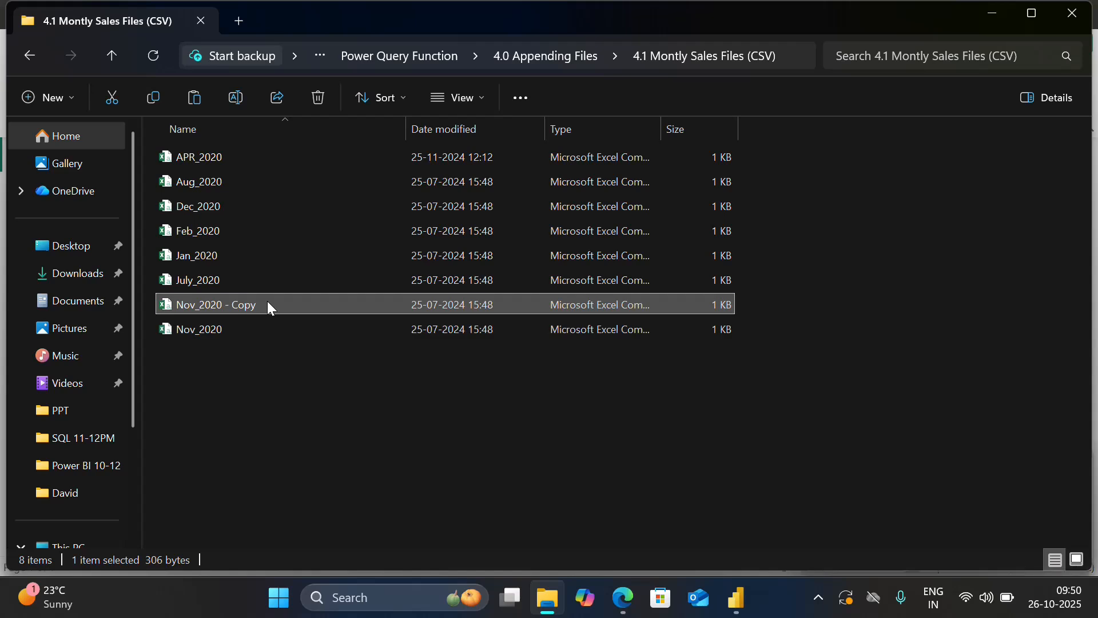
Rename the copied November file as March_2020.
{"action": "left_click", "coordinate": [268, 303]}
{"action": "left_click", "coordinate": [268, 304]}
{"action": "key", "text": "BackSpace"}
{"action": "key", "text": "BackSpace"}
{"action": "key", "text": "BackSpace"}
{"action": "key", "text": "BackSpace"}
{"action": "key", "text": "BackSpace"}
{"action": "key", "text": "BackSpace"}
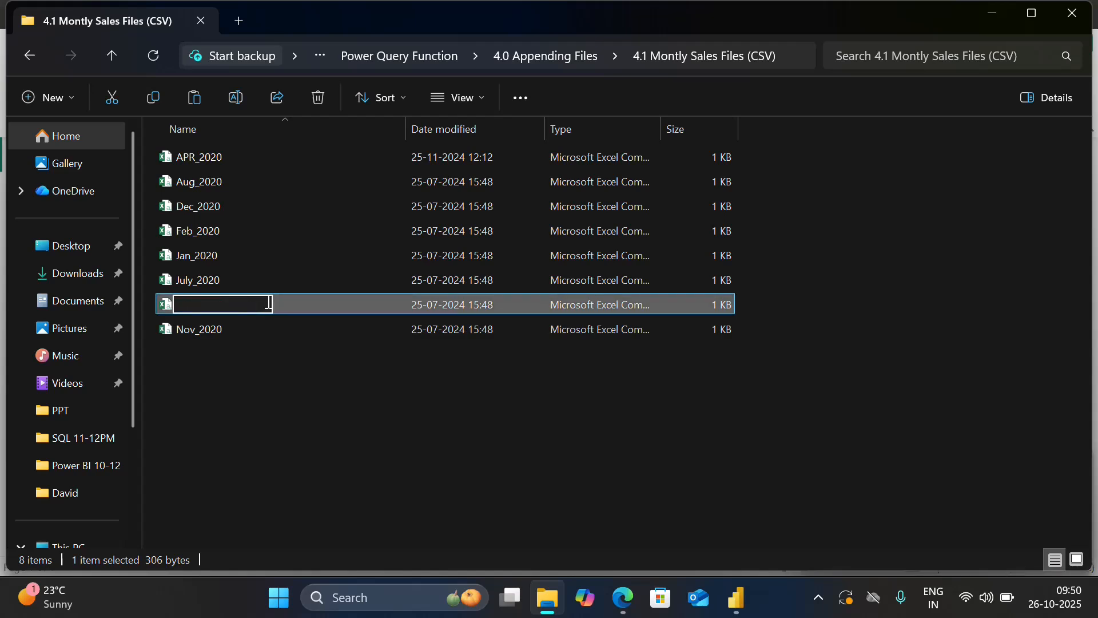
{"action": "key", "text": "Left"}
{"action": "key", "text": "Left"}
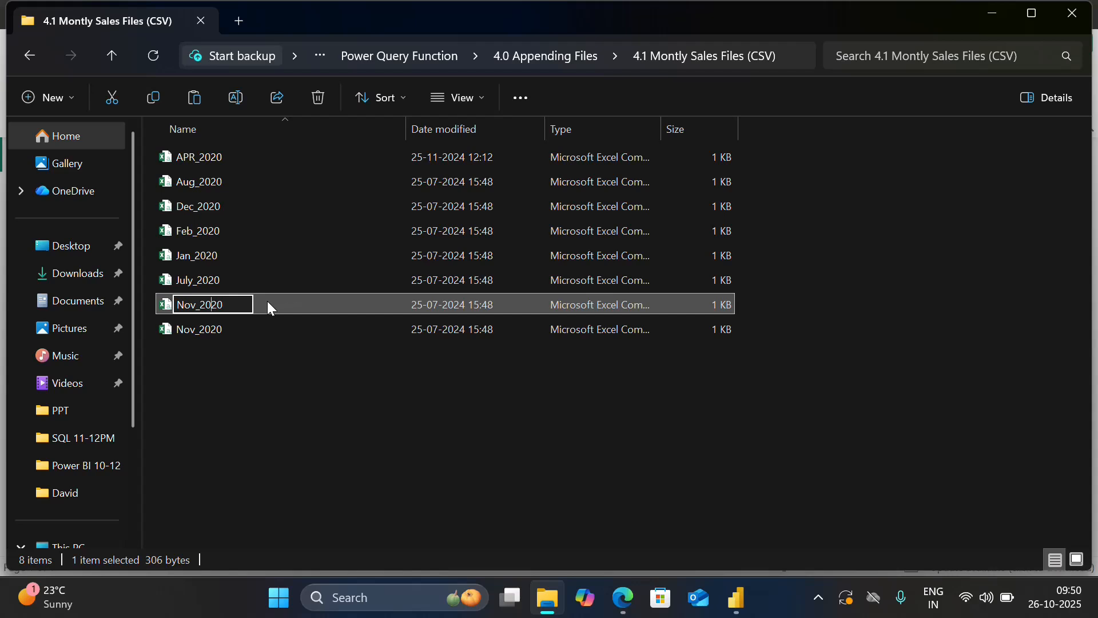
{"action": "key", "text": "BackSpace"}
{"action": "key", "text": "BackSpace"}
{"action": "key", "text": "BackSpace"}
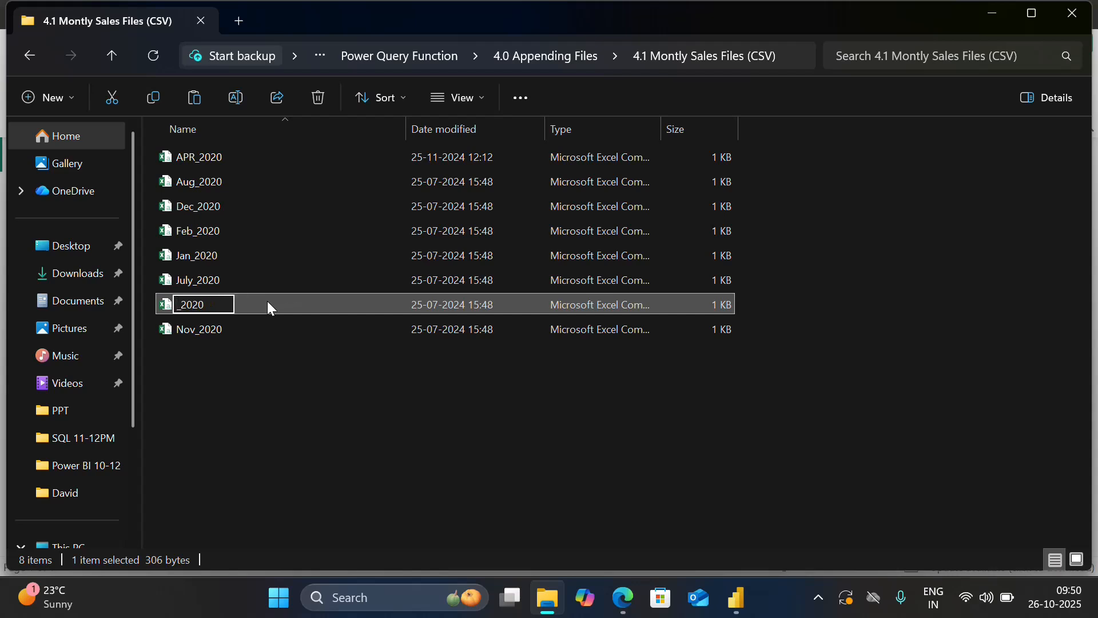
{"action": "type", "text": "March"}
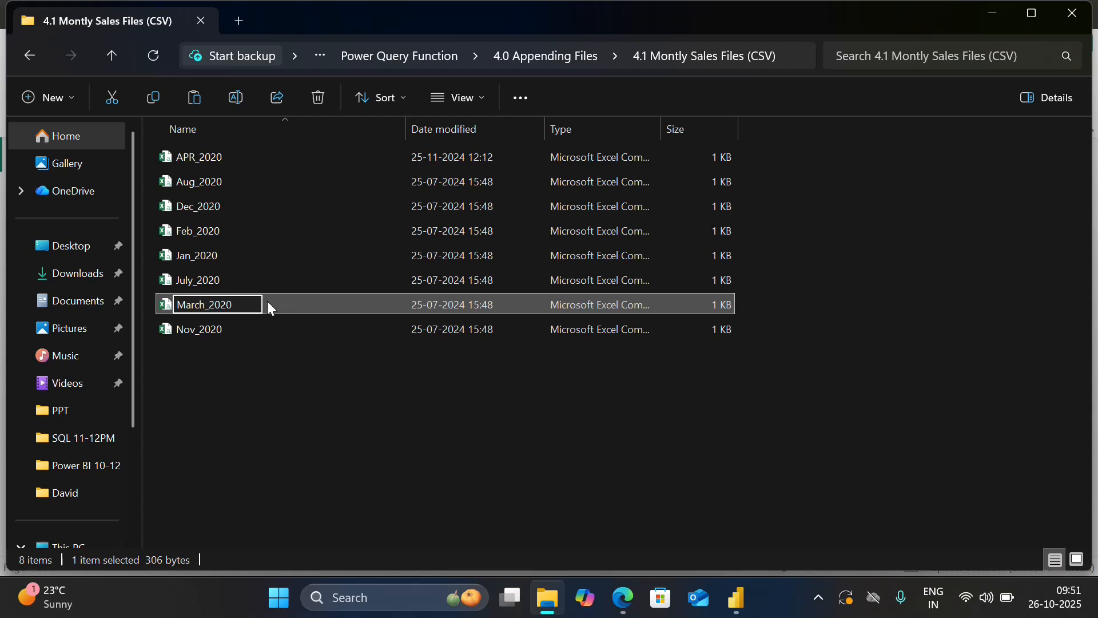
{"action": "key", "text": "Return"}
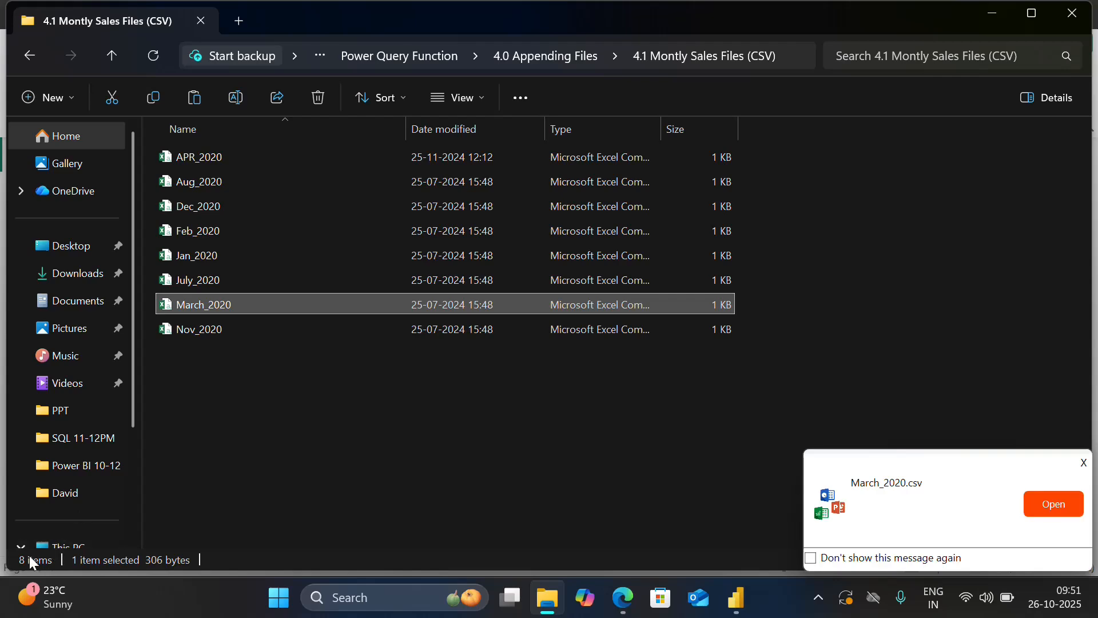
Switch to the Power Query Editor, refresh the preview of the combined query, and check its rows for the March_2020.csv data.
{"action": "key", "text": "alt+Tab"}
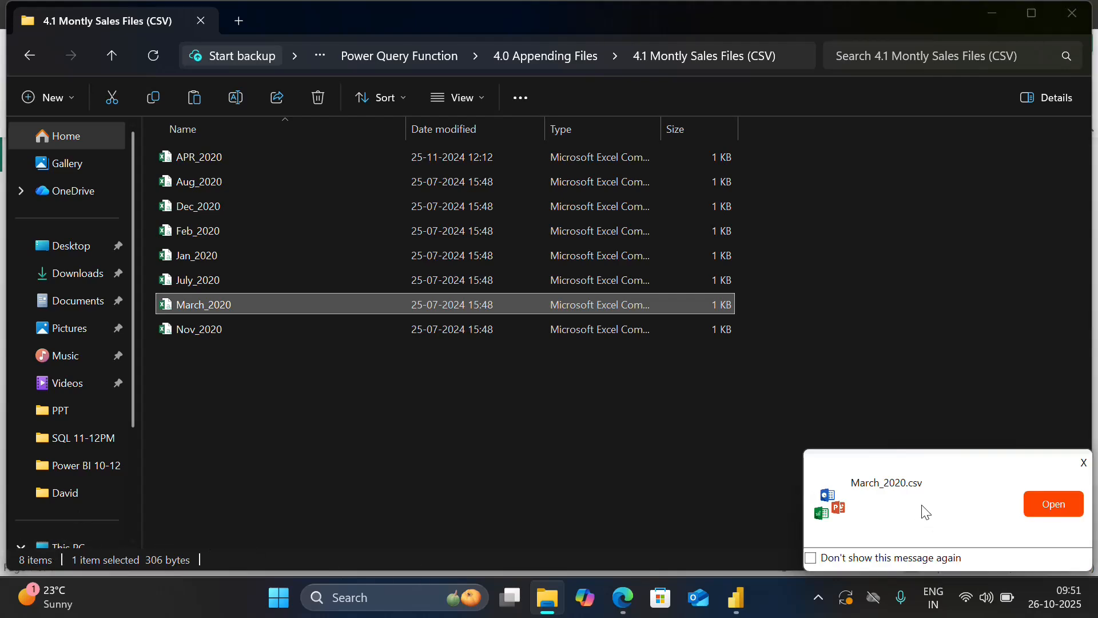
{"action": "key", "text": "alt+Tab"}
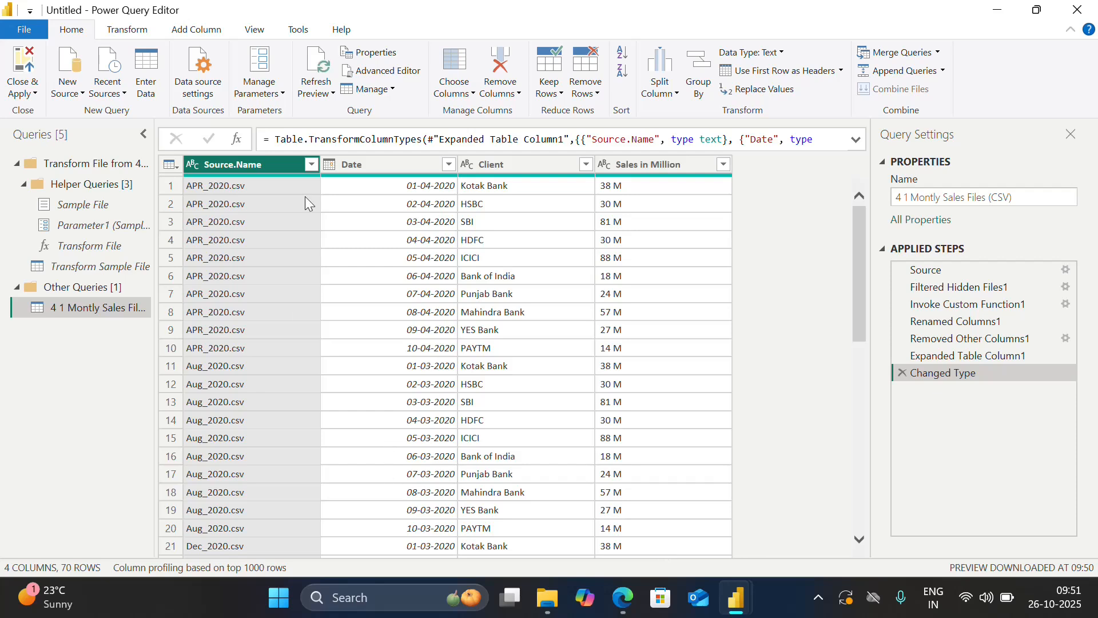
{"action": "left_click", "coordinate": [317, 87]}
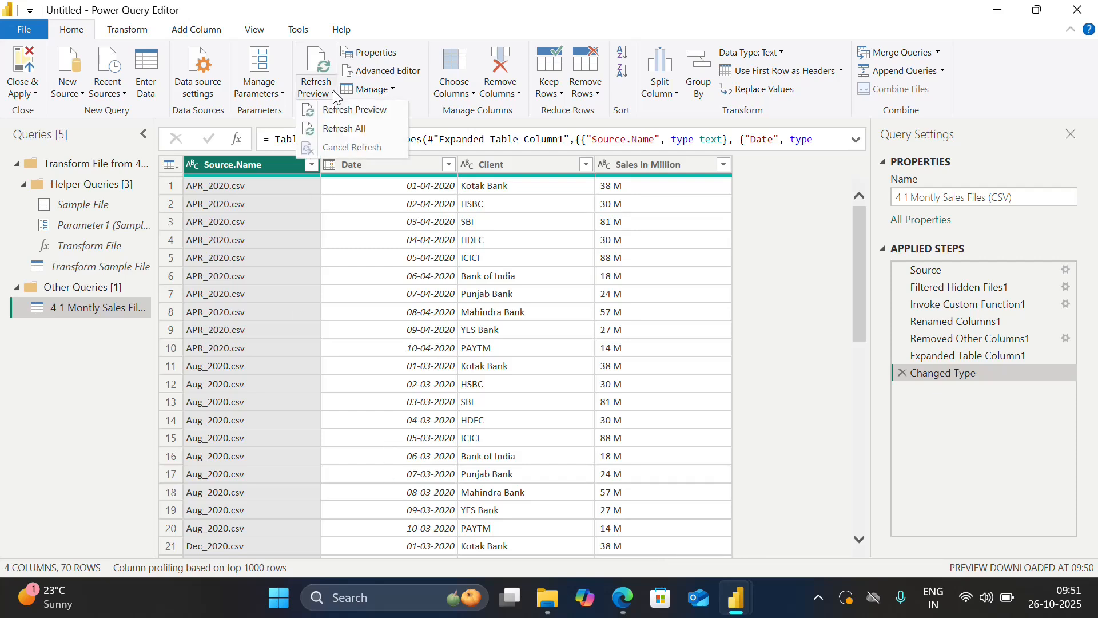
{"action": "left_click", "coordinate": [344, 113]}
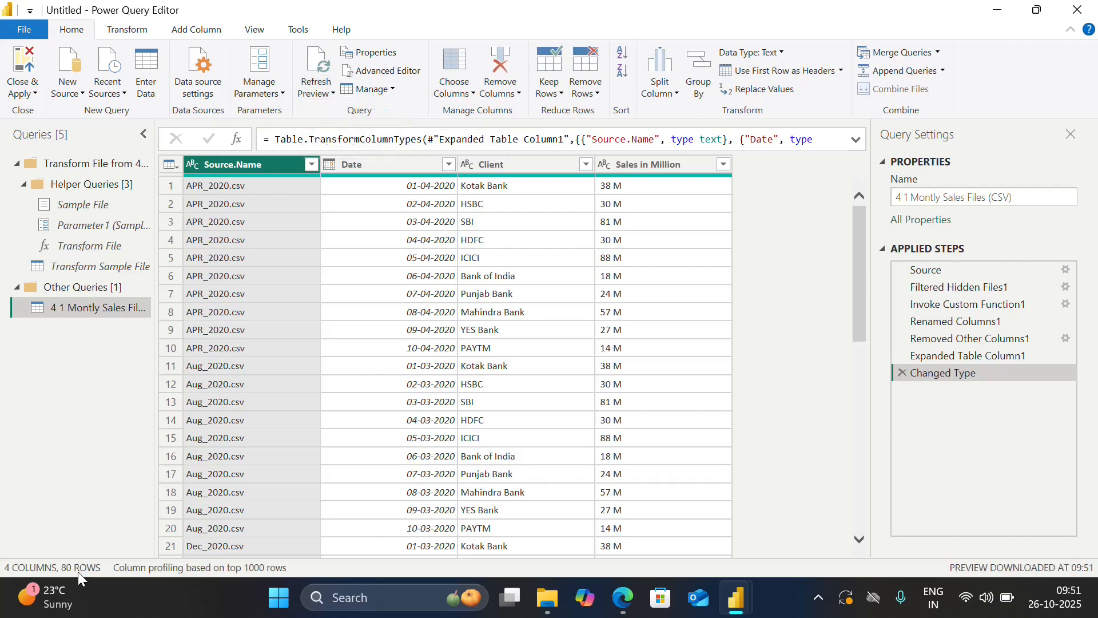
{"action": "left_click_drag", "start_coordinate": [854, 289], "coordinate": [877, 540]}
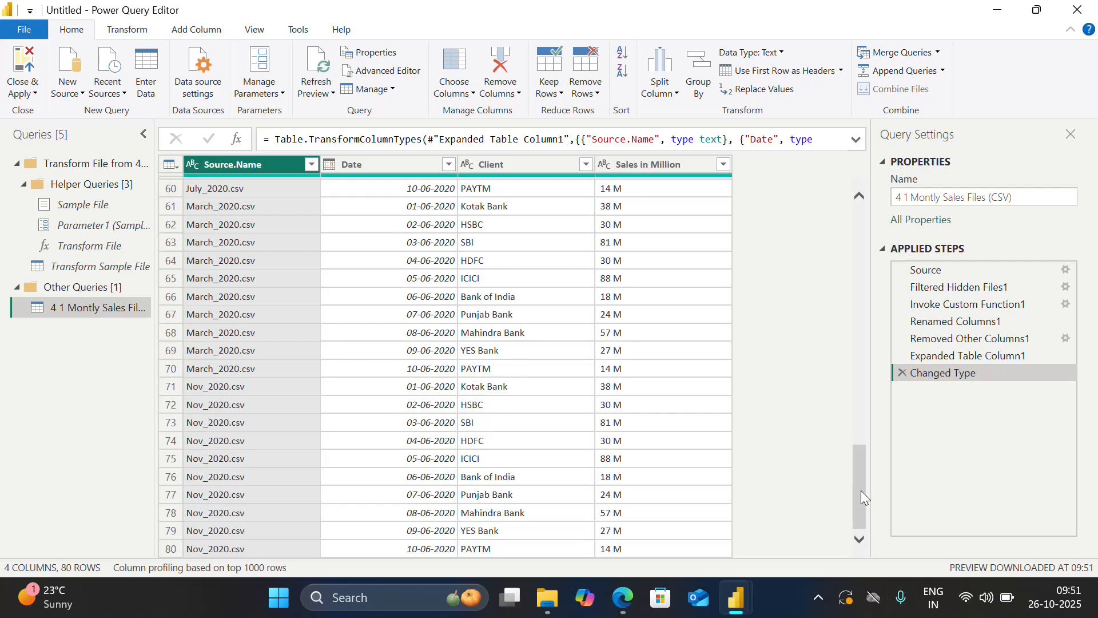
{"action": "left_click_drag", "start_coordinate": [860, 491], "coordinate": [863, 518]}
{"action": "left_click_drag", "start_coordinate": [864, 475], "coordinate": [846, 86]}
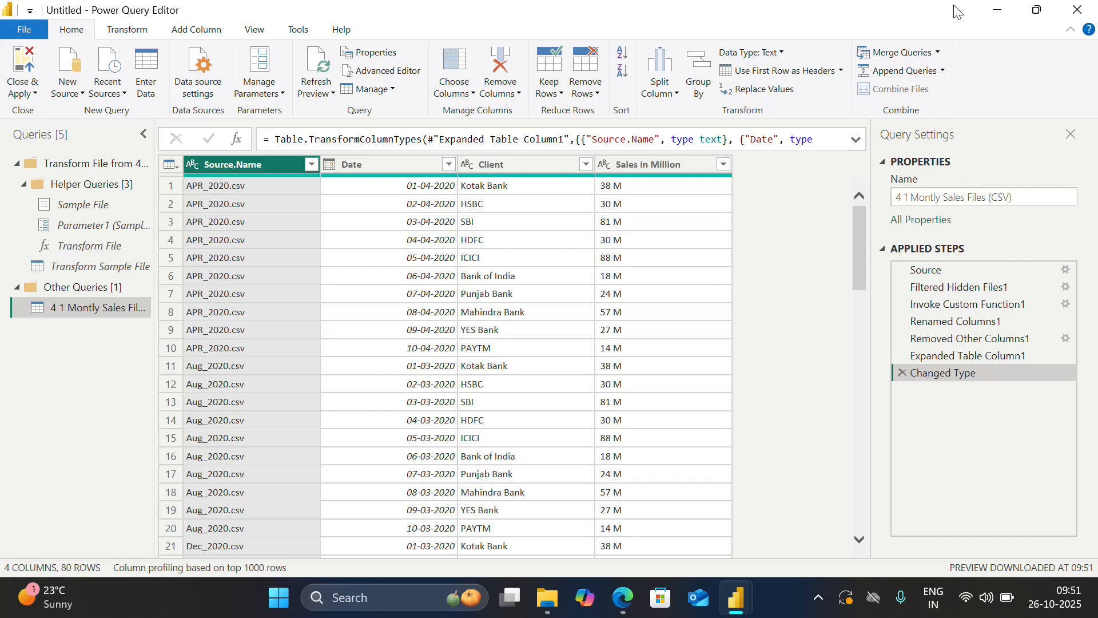
Switch to File Explorer and open the Annual Sales Details workbook from the 4.2 Montly Sales SINGLE Files (Excel) folder in Excel.
{"action": "left_click", "coordinate": [997, 10]}
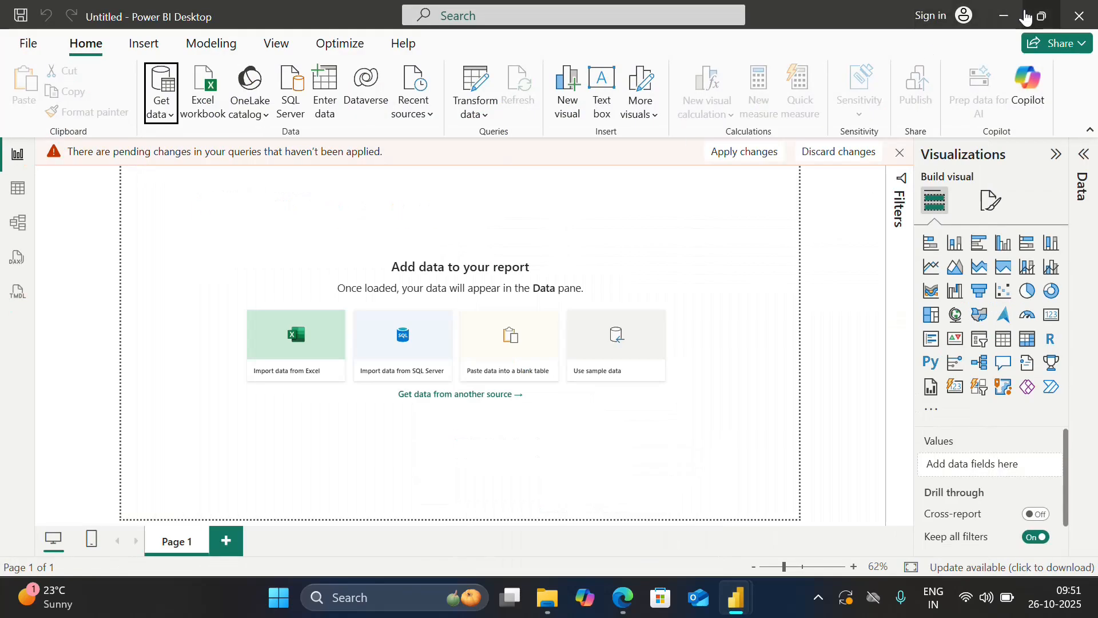
{"action": "left_click", "coordinate": [1004, 17]}
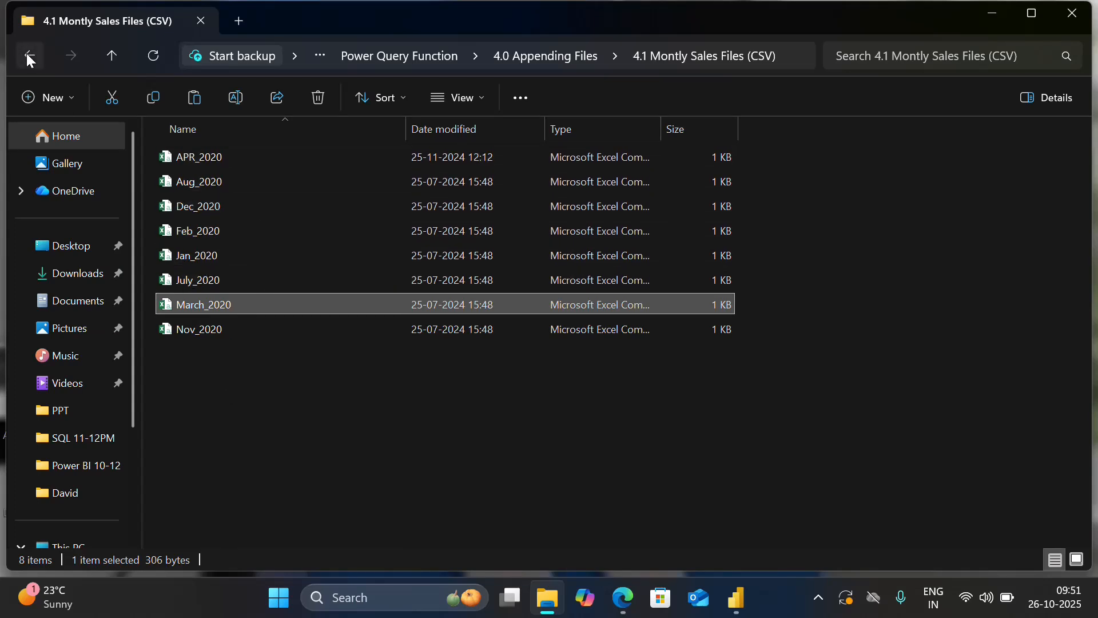
{"action": "left_click", "coordinate": [28, 55]}
{"action": "left_click", "coordinate": [284, 181]}
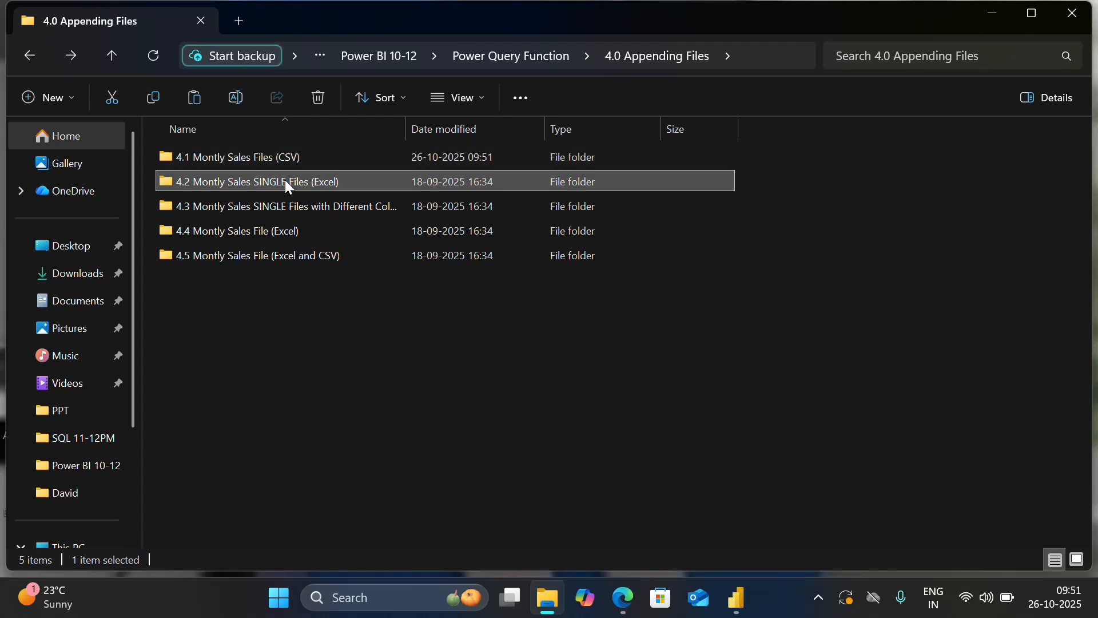
{"action": "double_click", "coordinate": [284, 181]}
{"action": "left_click", "coordinate": [235, 156]}
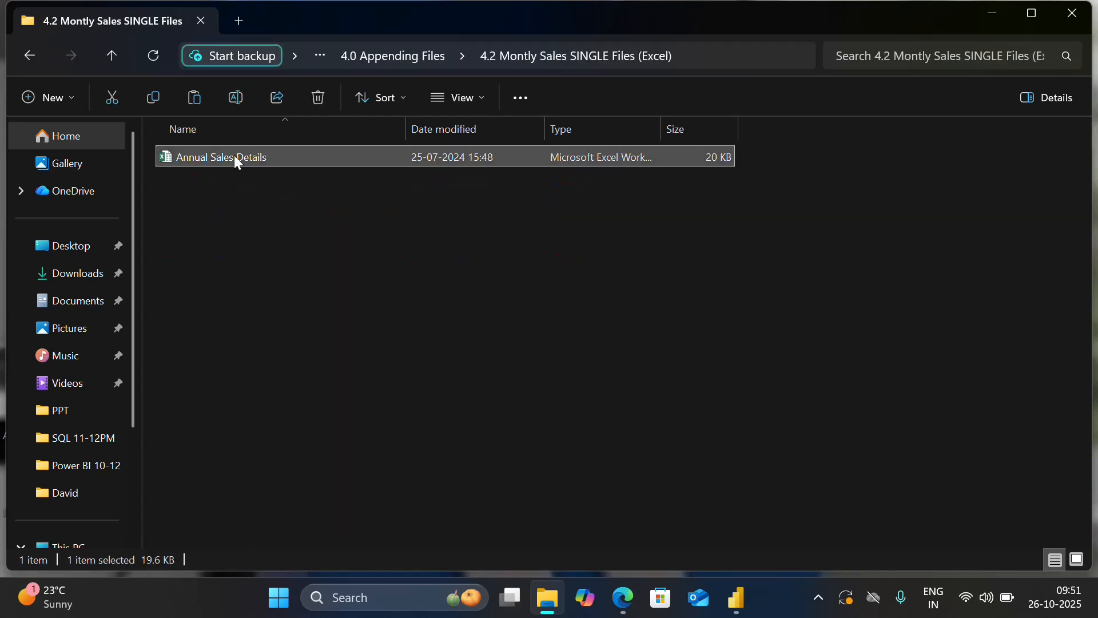
{"action": "double_click", "coordinate": [234, 155]}
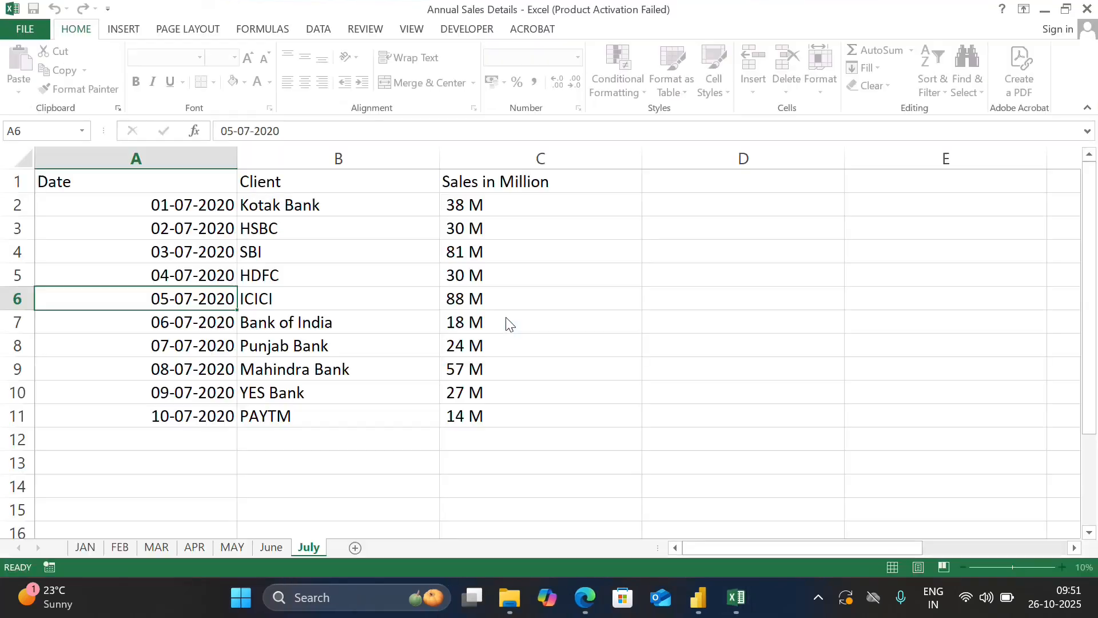
{"action": "key", "text": "Return"}
{"action": "key", "text": "Return"}
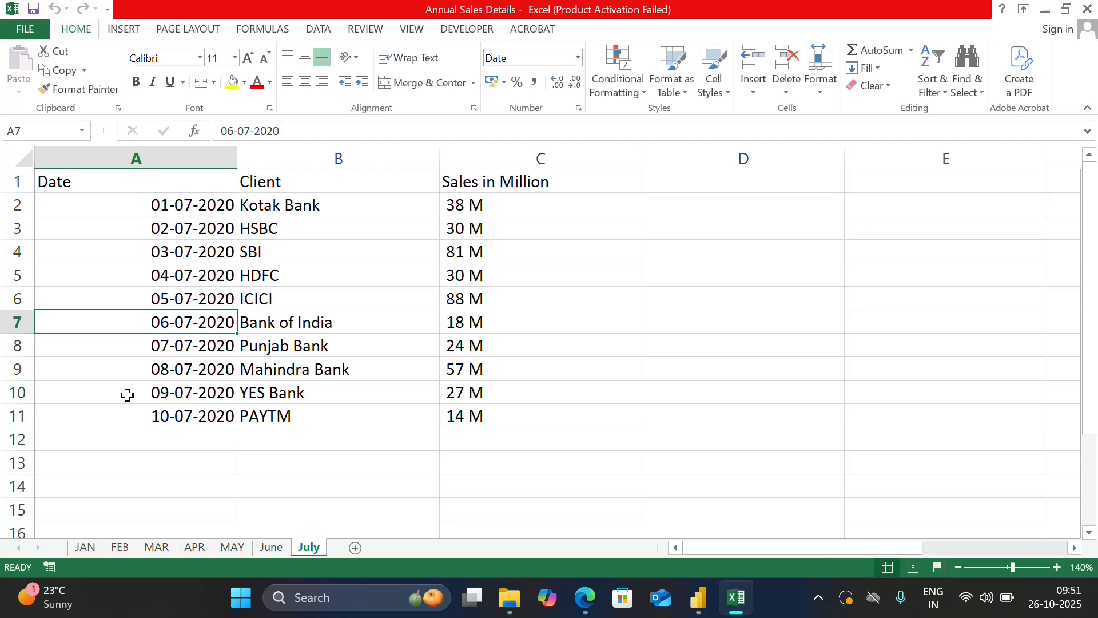
Look through the monthly sheets of Annual Sales Details, including JAN, FEB, MAR, MAY, June and July, and close the workbook.
{"action": "left_click", "coordinate": [84, 544]}
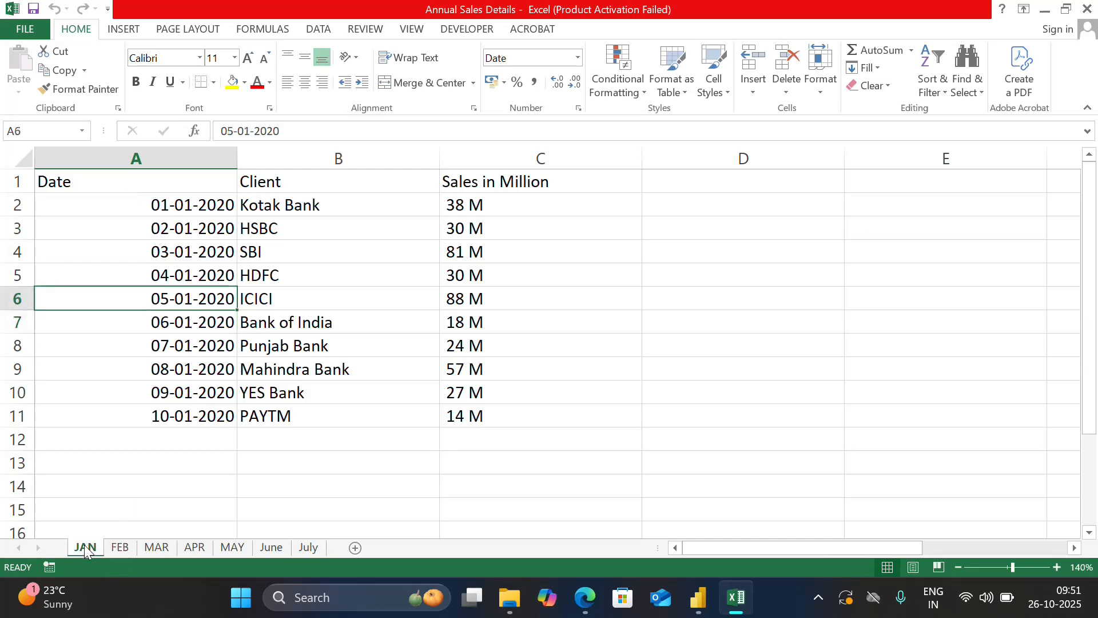
{"action": "left_click", "coordinate": [119, 547]}
{"action": "left_click", "coordinate": [157, 547]}
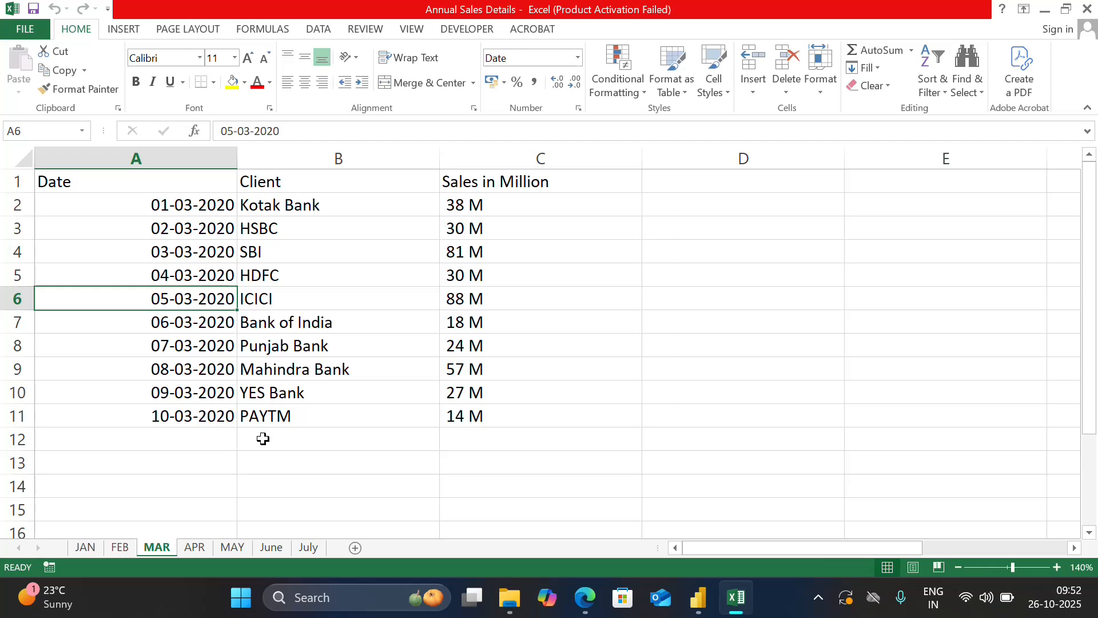
{"action": "left_click", "coordinate": [232, 548]}
{"action": "left_click", "coordinate": [286, 546]}
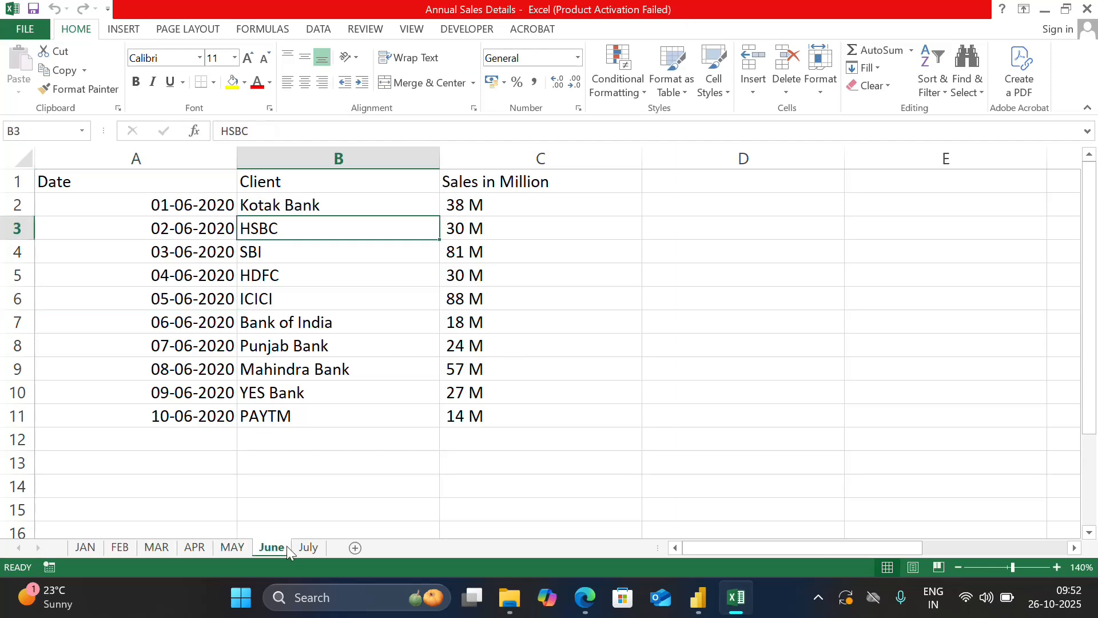
{"action": "left_click", "coordinate": [312, 547]}
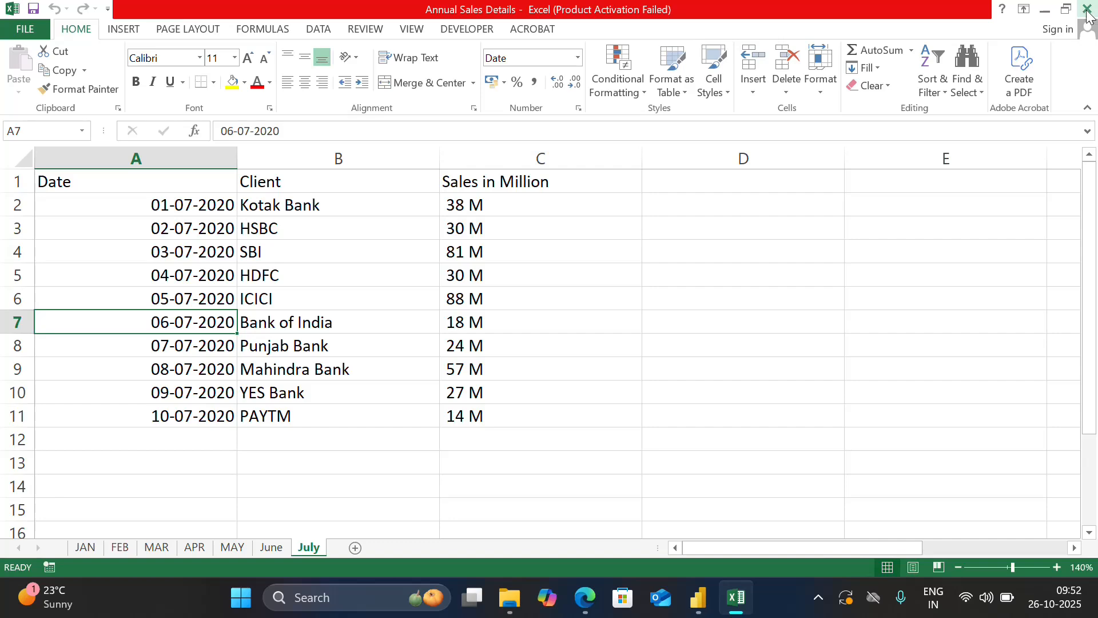
{"action": "left_click", "coordinate": [1086, 11]}
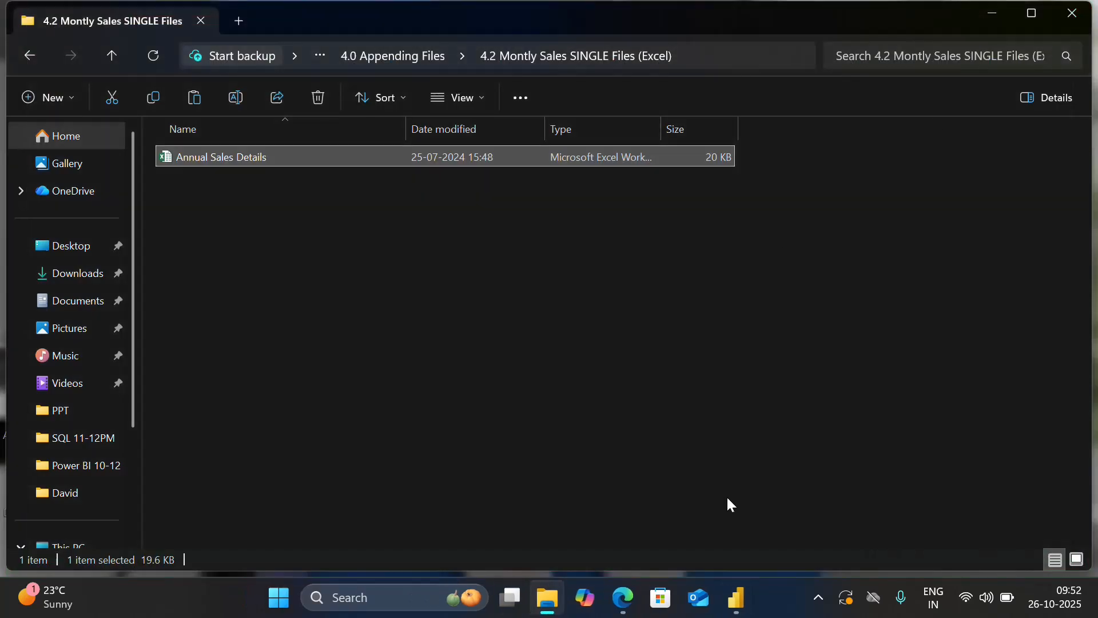
Return to the Power Query Editor and connect to Annual Sales Details from 4.2 Montly Sales SINGLE Files (Excel) as a new Excel Workbook source.
{"action": "mouse_move", "coordinate": [751, 603]}
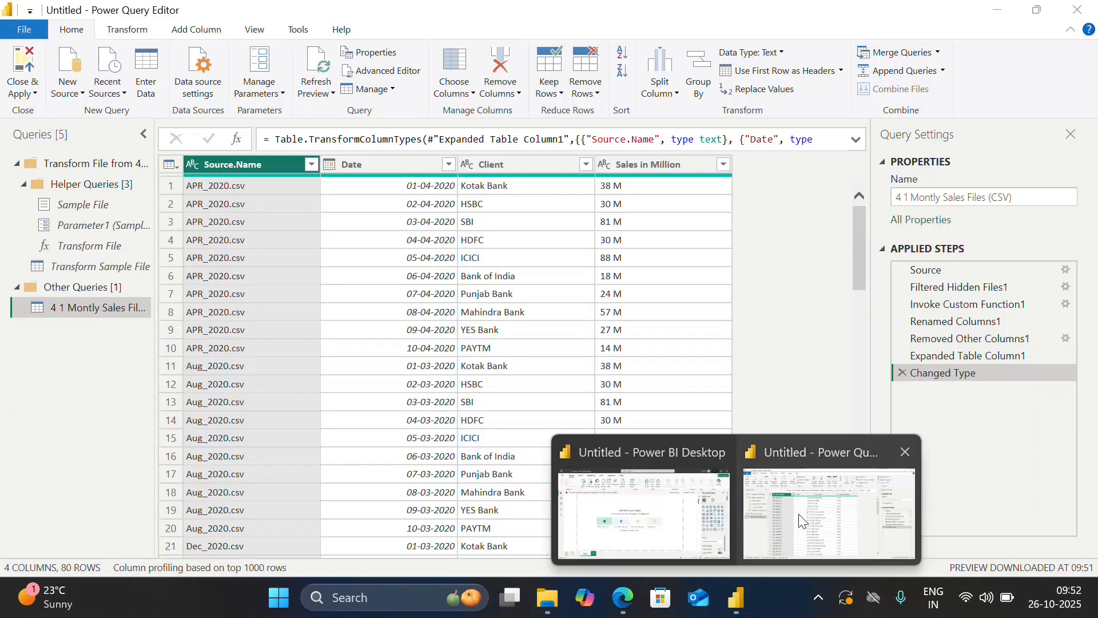
{"action": "left_click", "coordinate": [798, 514]}
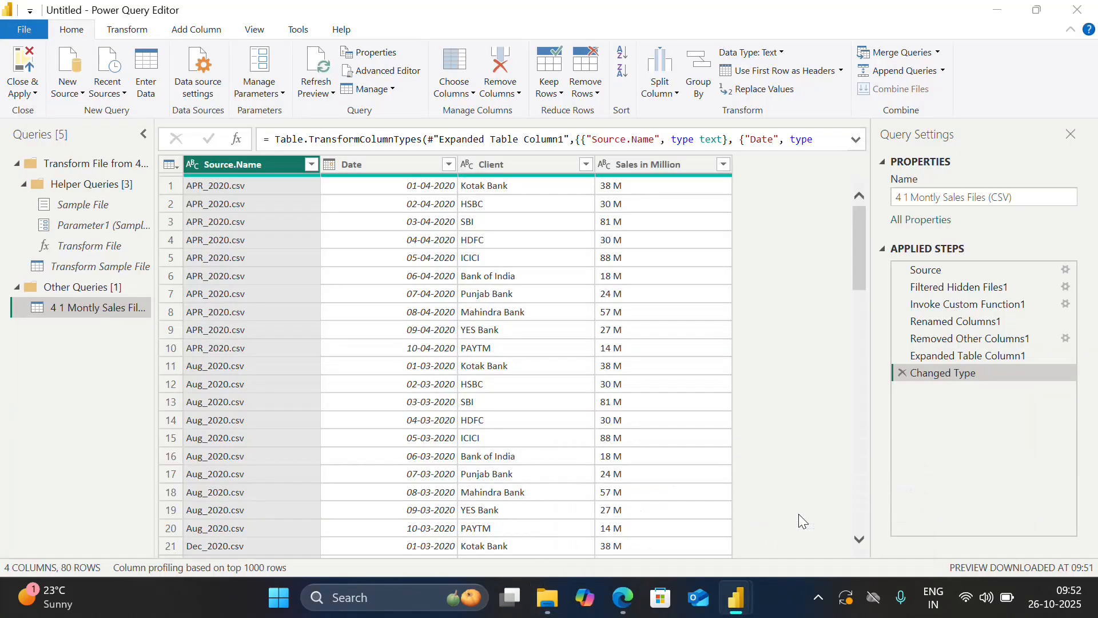
{"action": "left_click", "coordinate": [80, 89]}
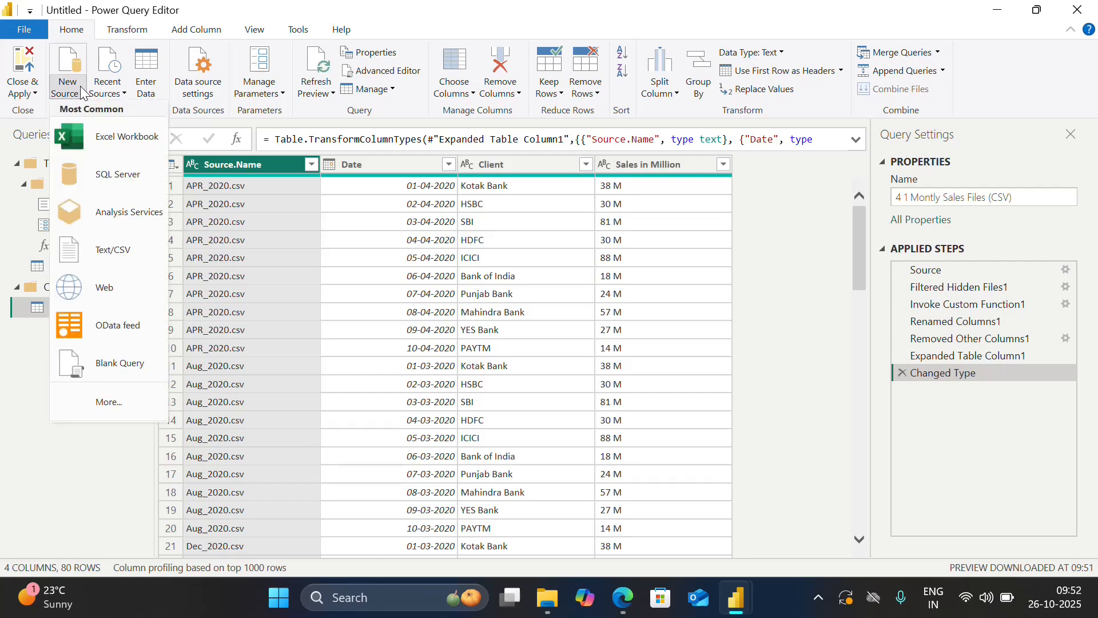
{"action": "left_click", "coordinate": [113, 150]}
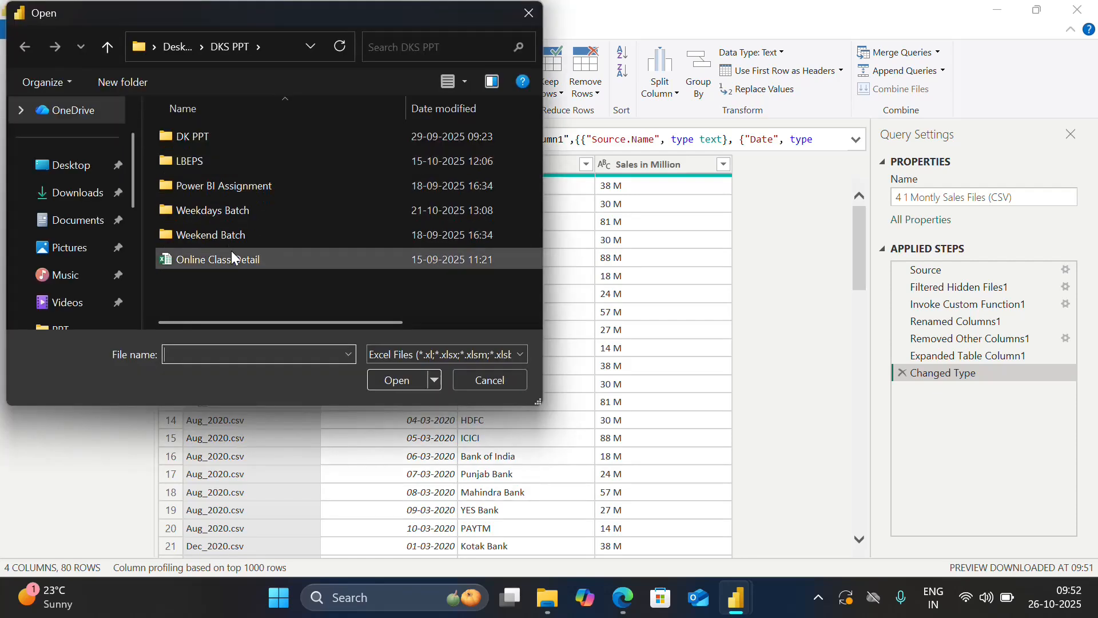
{"action": "double_click", "coordinate": [225, 218]}
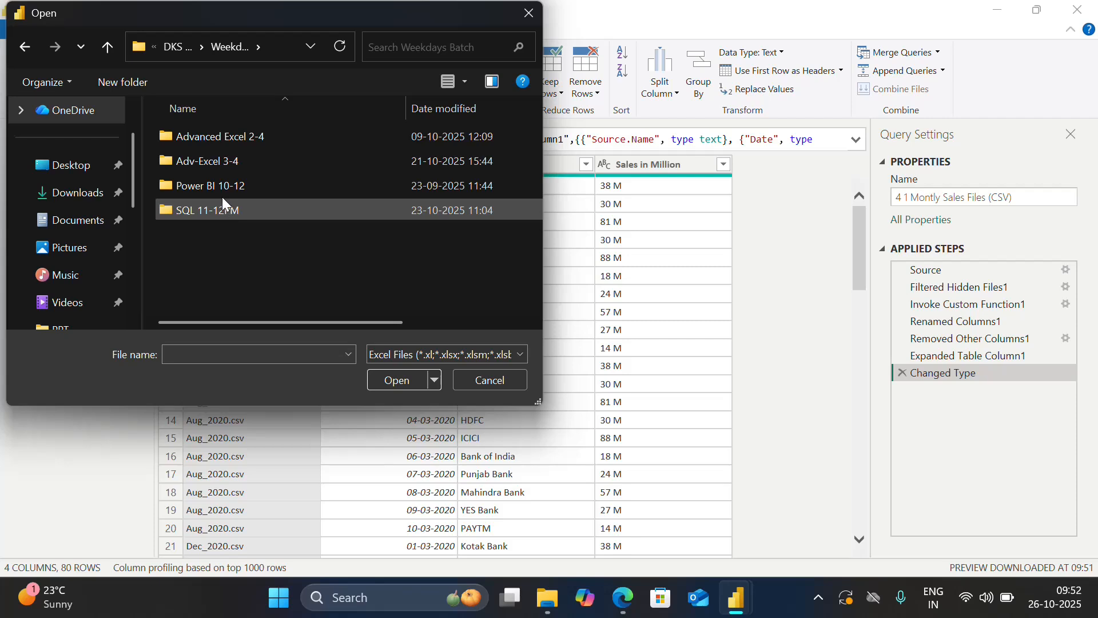
{"action": "double_click", "coordinate": [222, 187]}
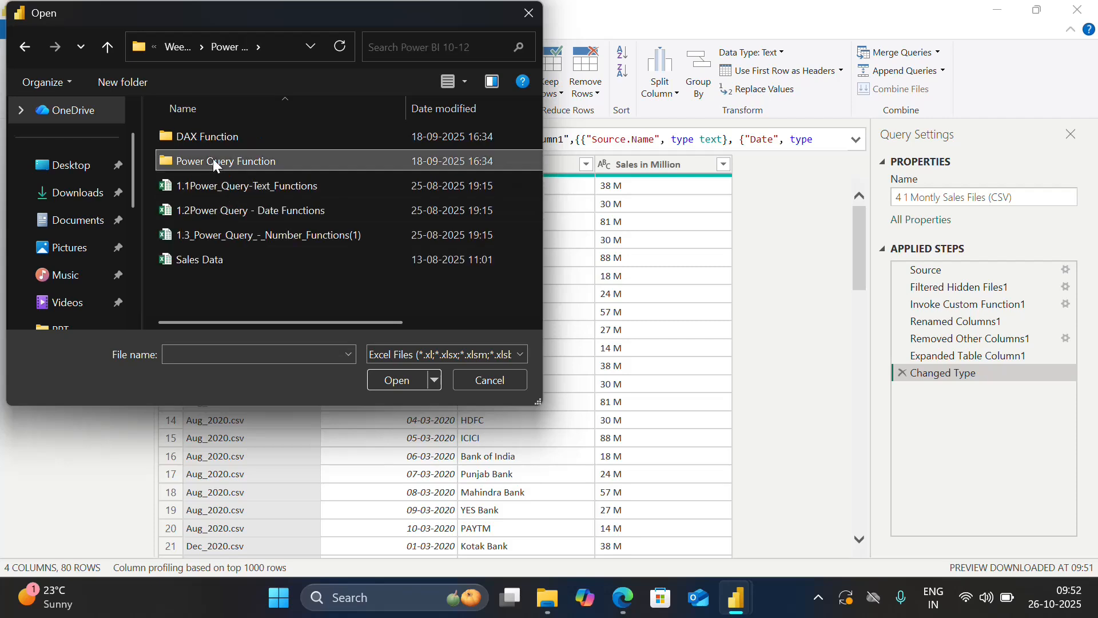
{"action": "double_click", "coordinate": [216, 165]}
{"action": "double_click", "coordinate": [221, 143]}
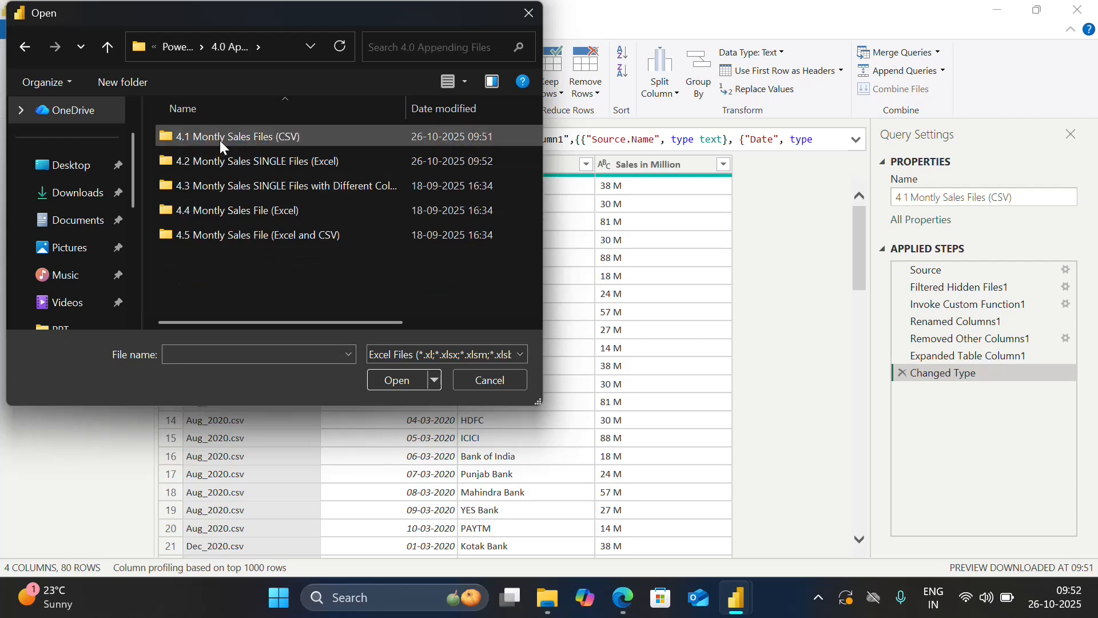
{"action": "double_click", "coordinate": [231, 164]}
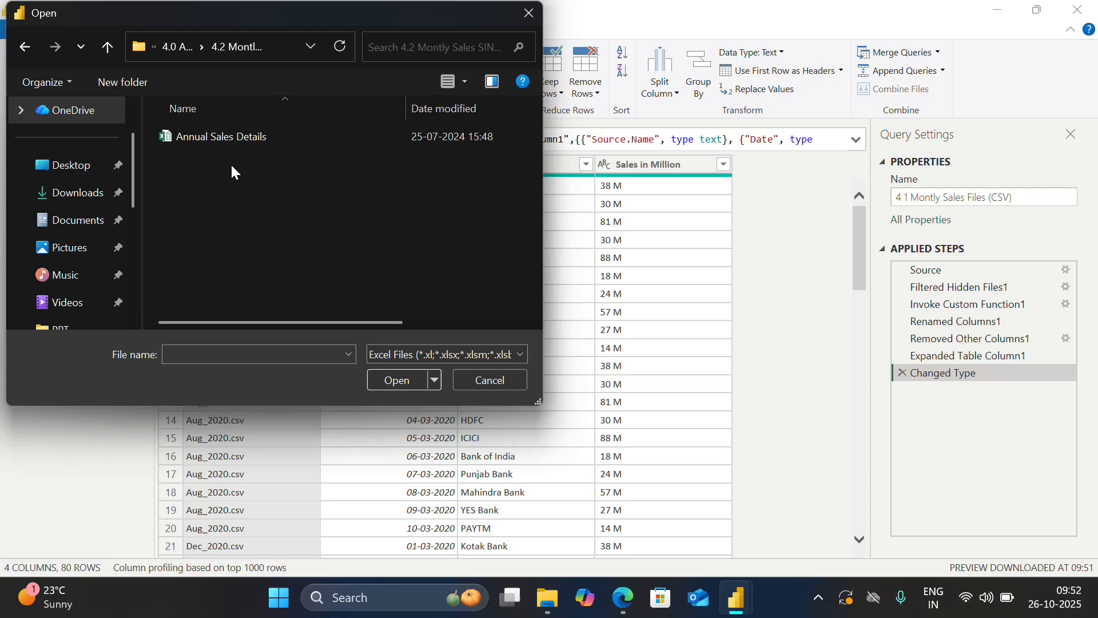
{"action": "left_click", "coordinate": [217, 137]}
{"action": "left_click", "coordinate": [395, 380]}
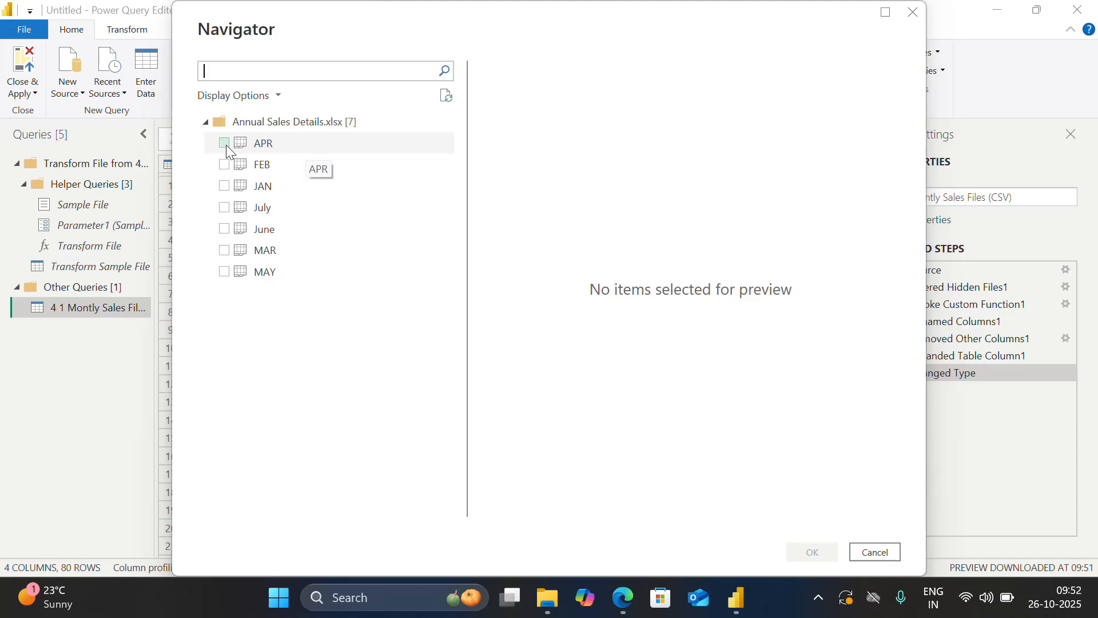
Load the APR, FEB, JAN, July, June, MAR and MAY sheets of Annual Sales Details as separate queries.
{"action": "left_click", "coordinate": [225, 144]}
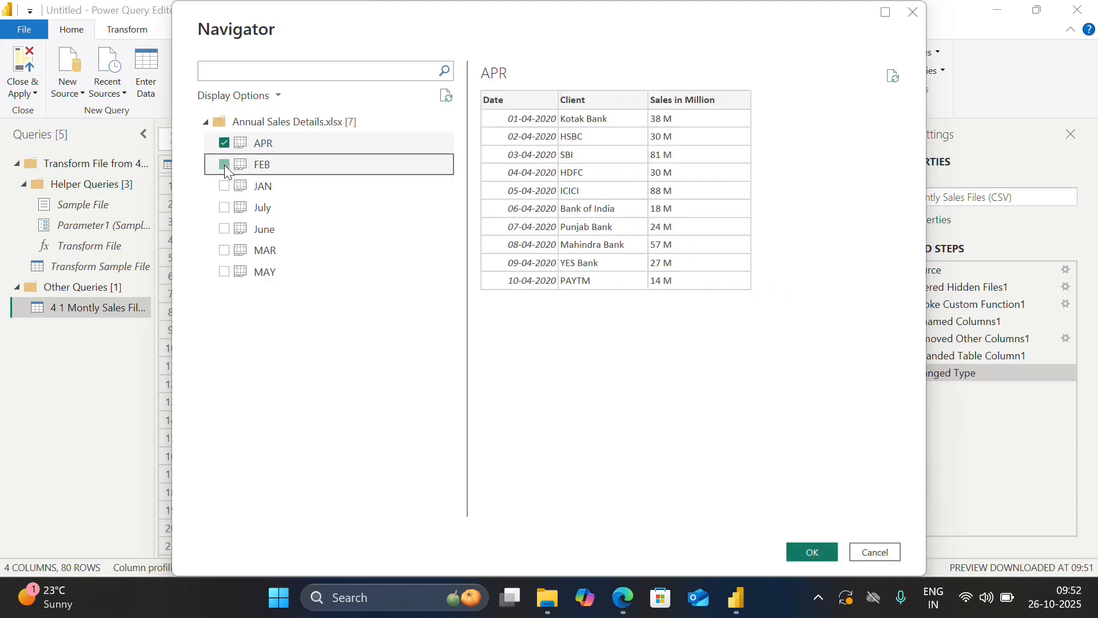
{"action": "left_click", "coordinate": [224, 164]}
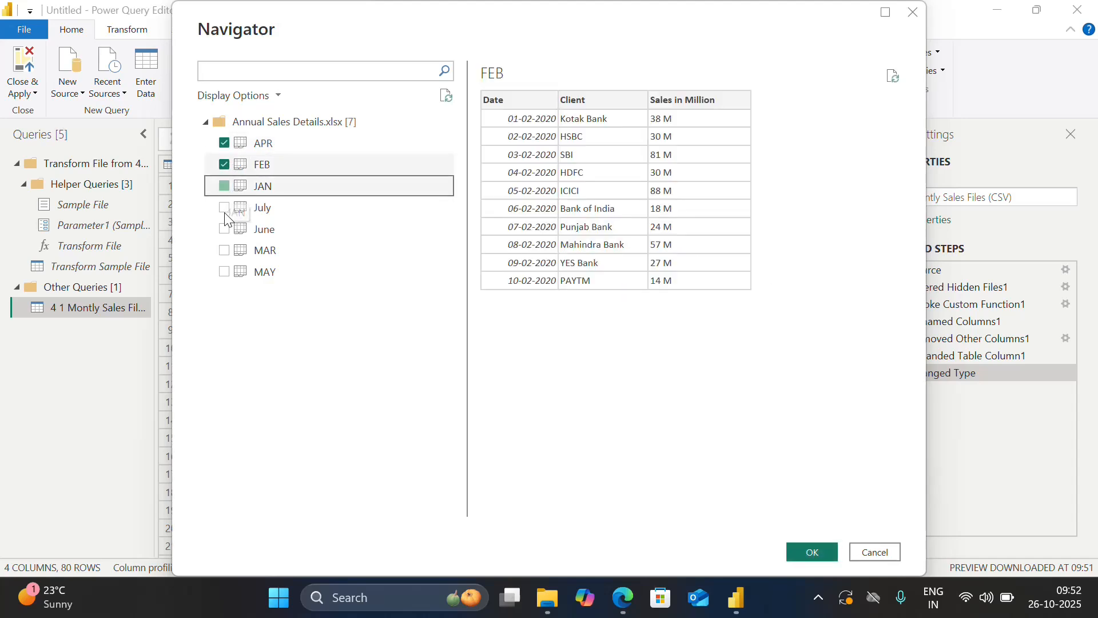
{"action": "left_click", "coordinate": [226, 209]}
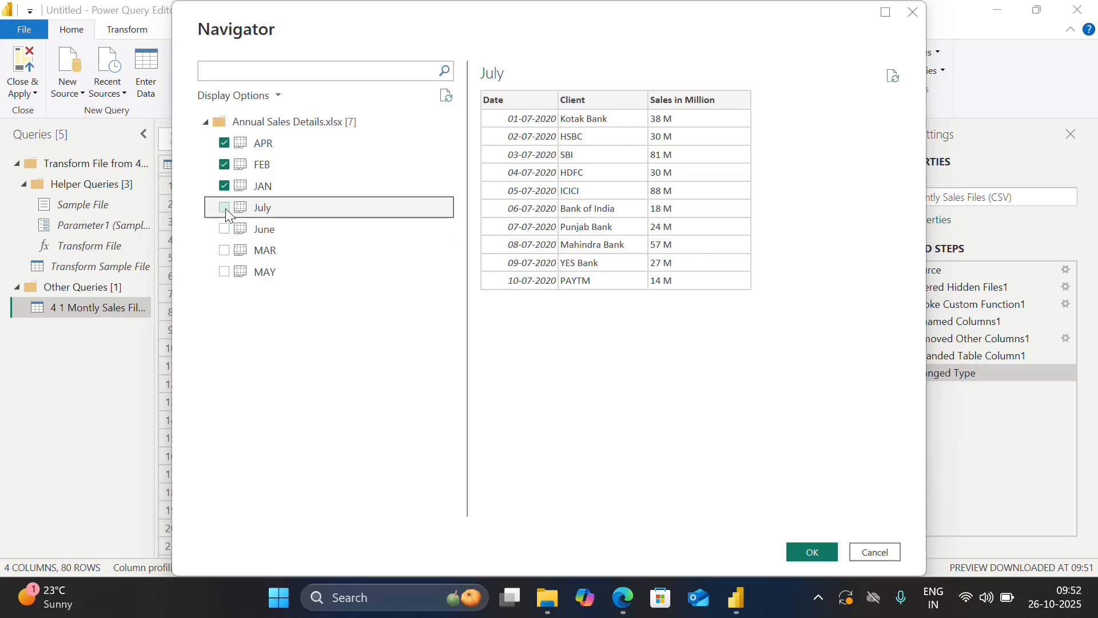
{"action": "left_click", "coordinate": [225, 208]}
{"action": "left_click", "coordinate": [225, 227]}
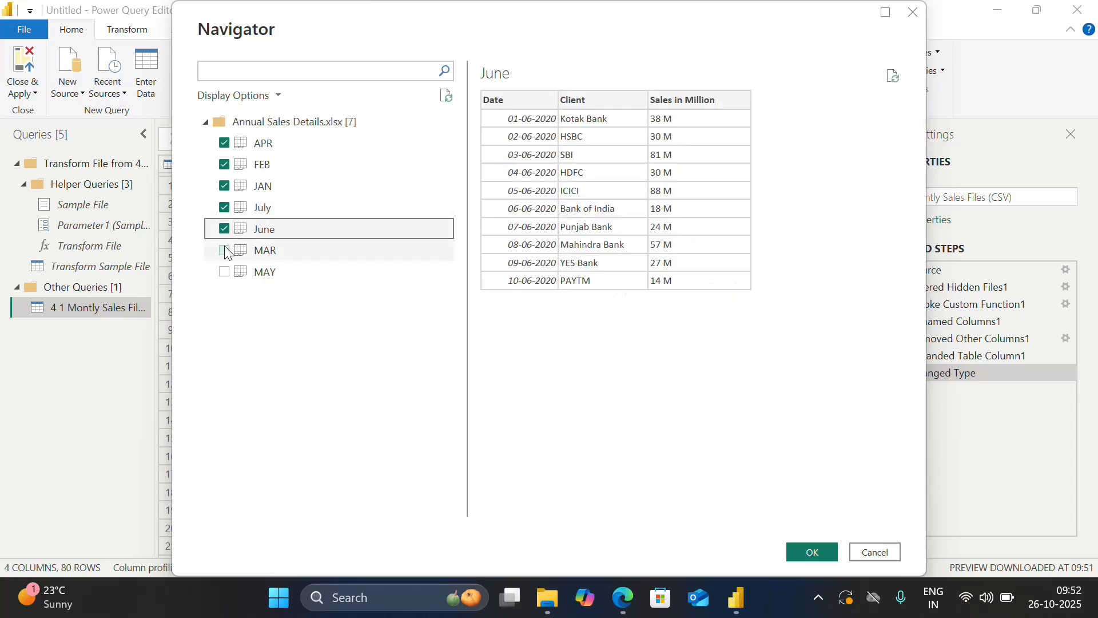
{"action": "left_click", "coordinate": [225, 249]}
{"action": "left_click", "coordinate": [225, 270]}
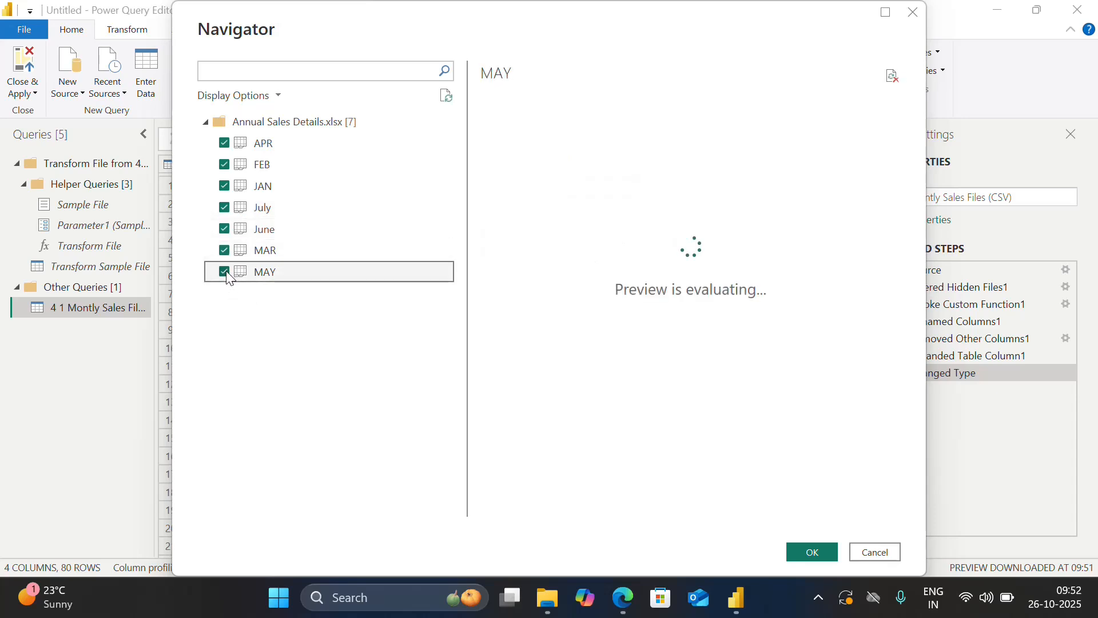
{"action": "left_click", "coordinate": [796, 543]}
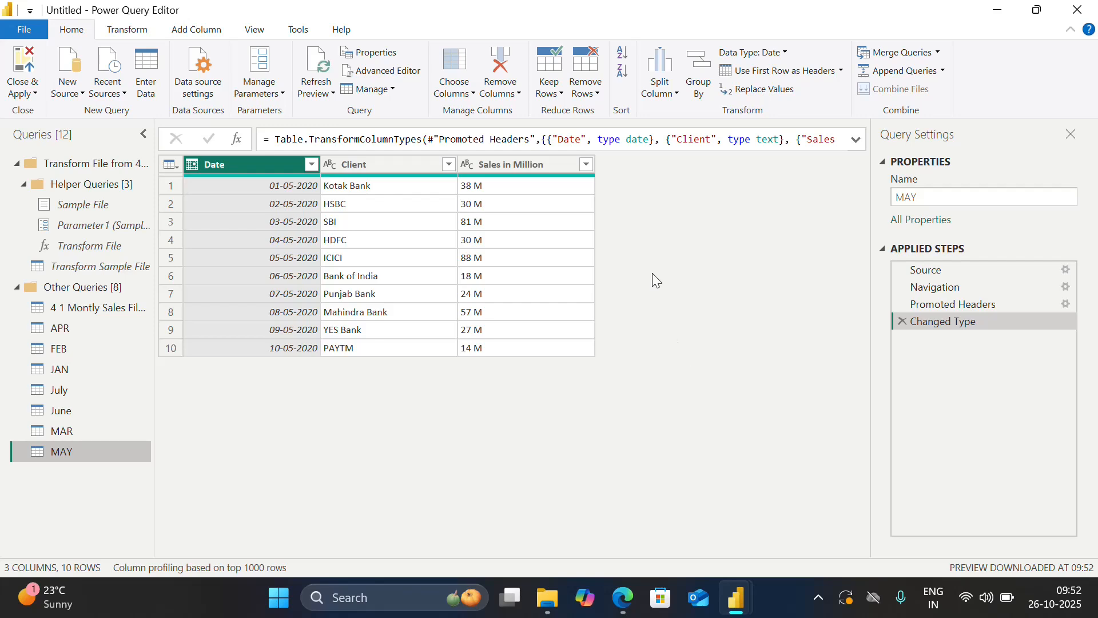
Start appending three or more tables to the MAY query, adding APR, FEB and JAN to the tables to append.
{"action": "left_click", "coordinate": [942, 71]}
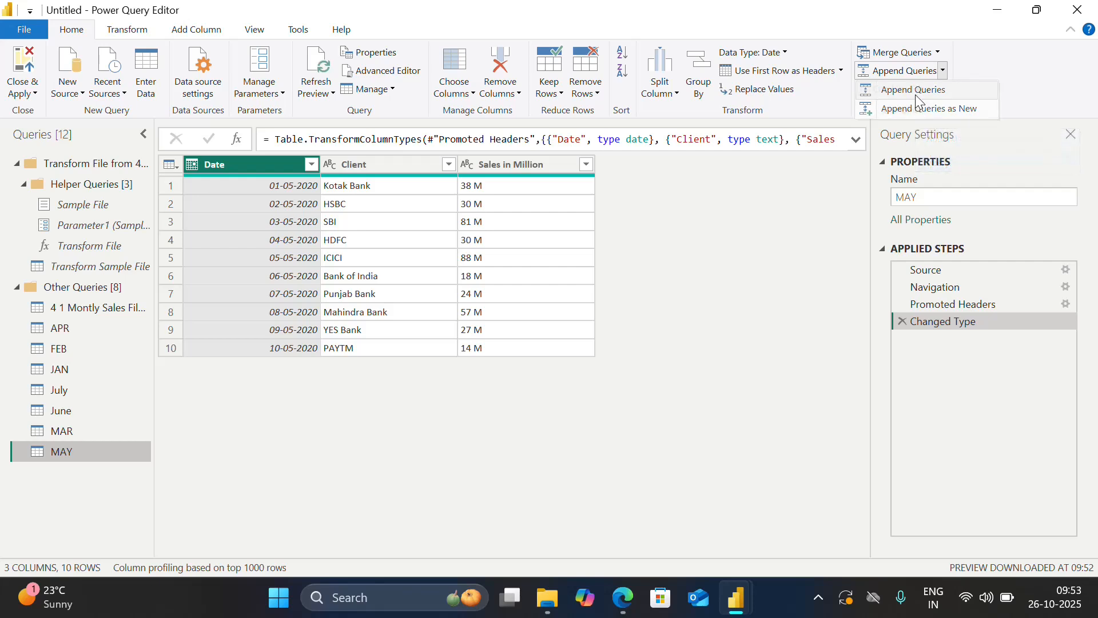
{"action": "left_click", "coordinate": [915, 95]}
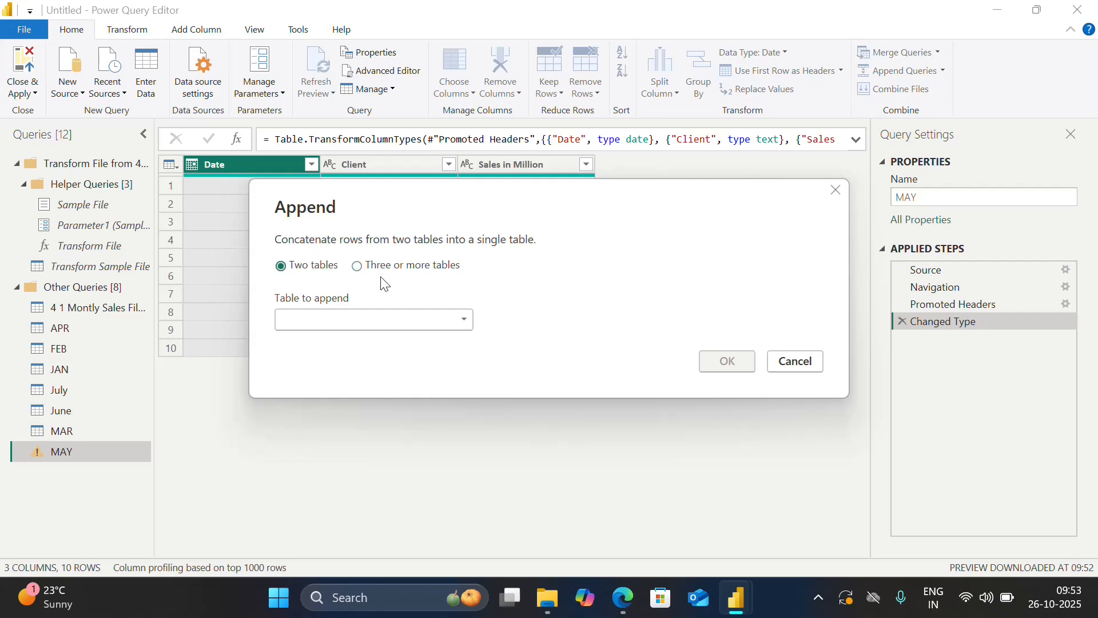
{"action": "left_click", "coordinate": [358, 266]}
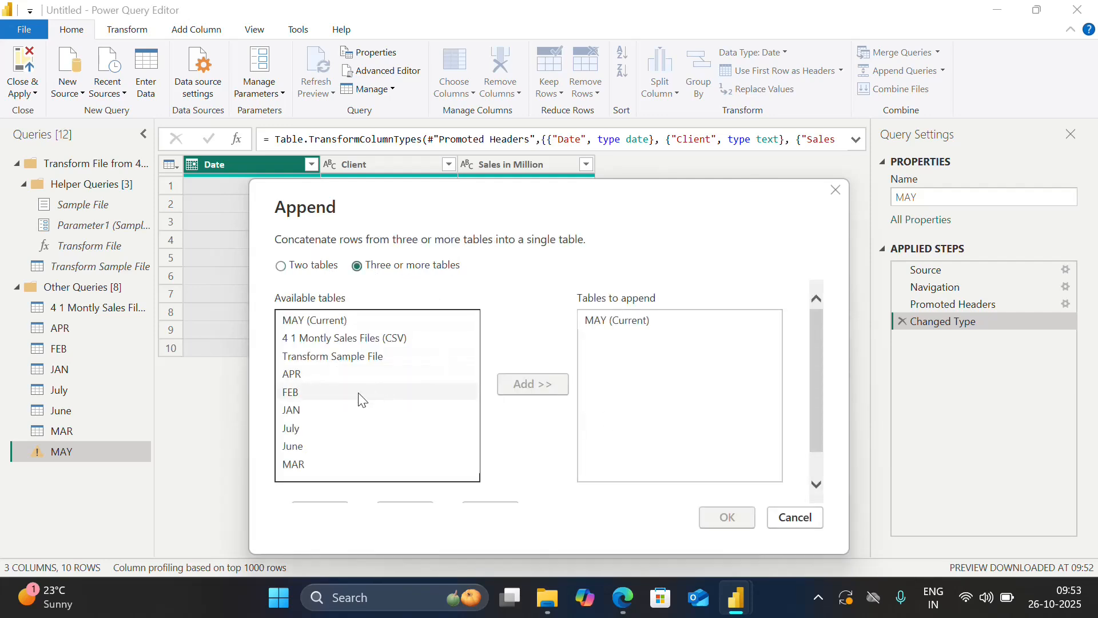
{"action": "left_click", "coordinate": [304, 379]}
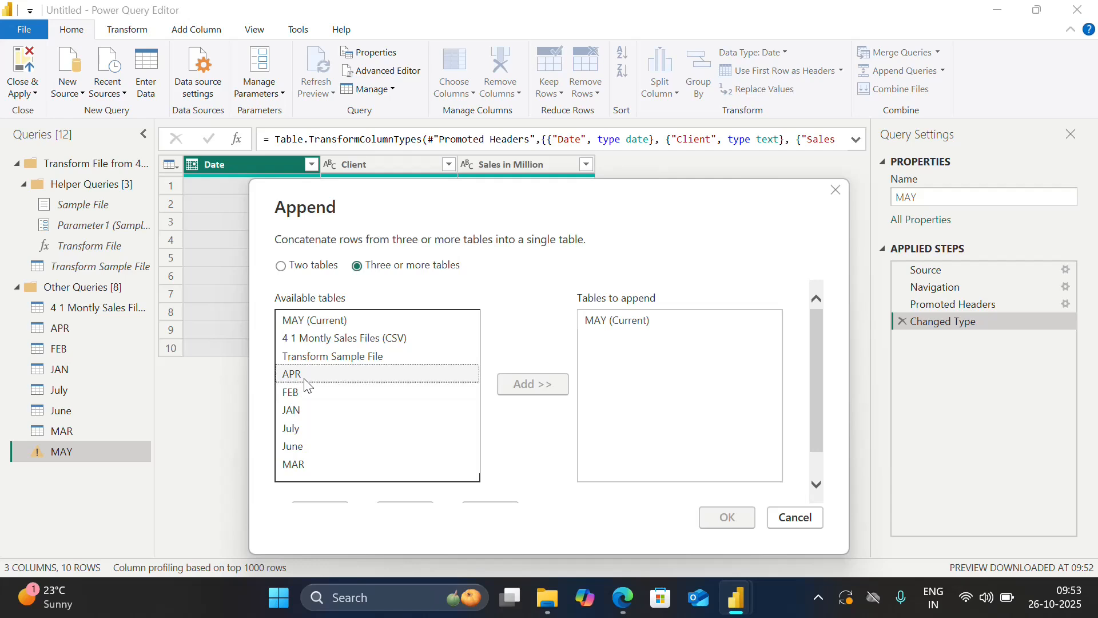
{"action": "left_click", "coordinate": [543, 387]}
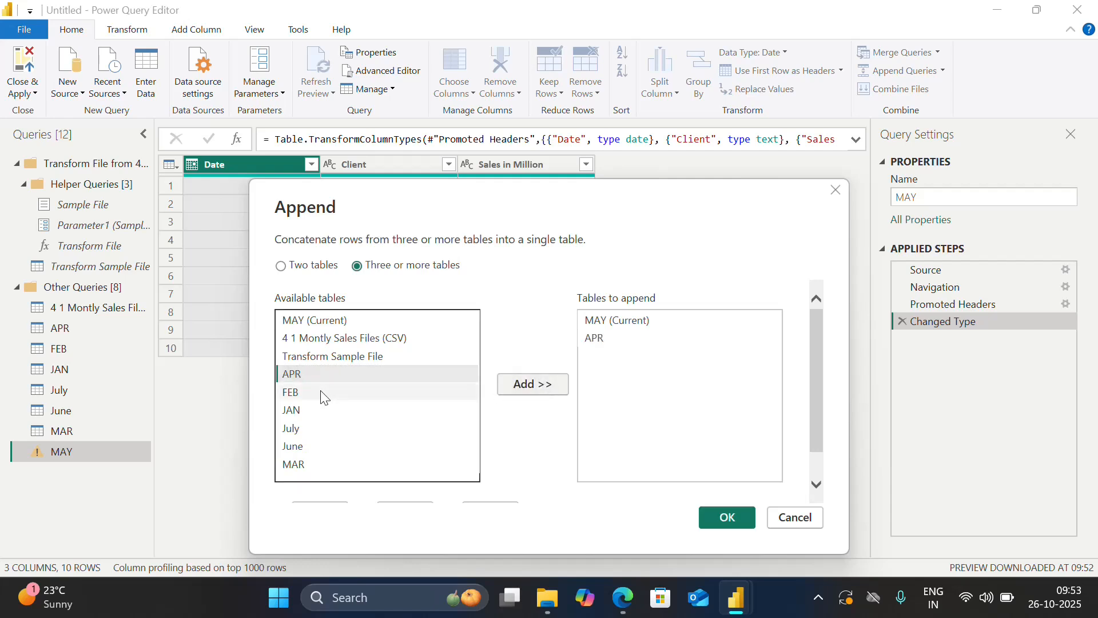
{"action": "left_click", "coordinate": [359, 395]}
{"action": "left_click", "coordinate": [519, 384]}
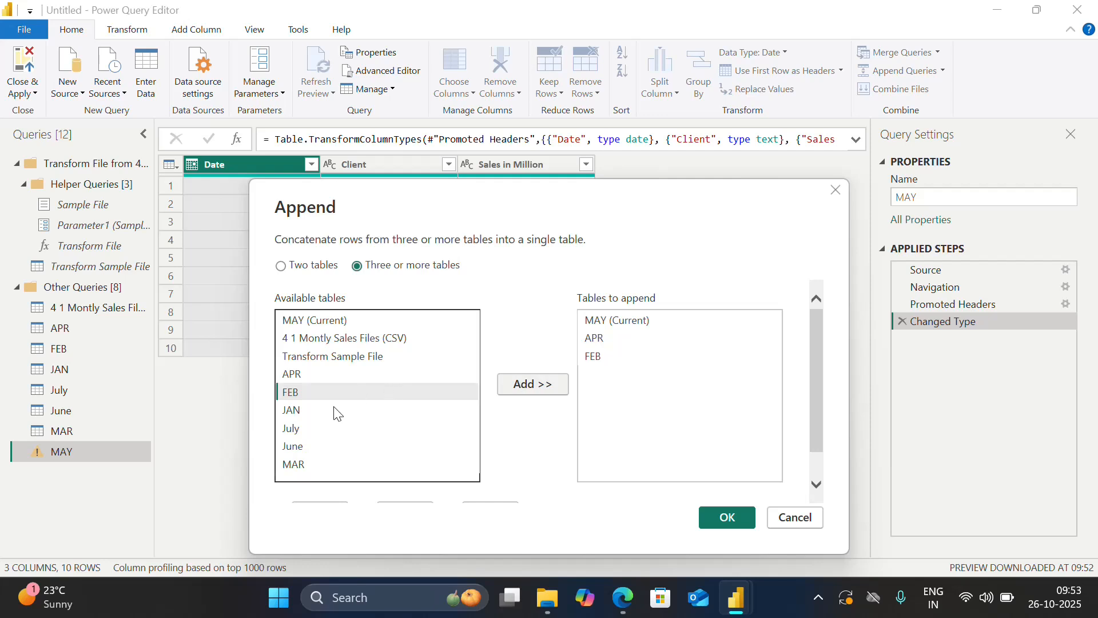
{"action": "left_click", "coordinate": [328, 408]}
{"action": "left_click", "coordinate": [520, 399]}
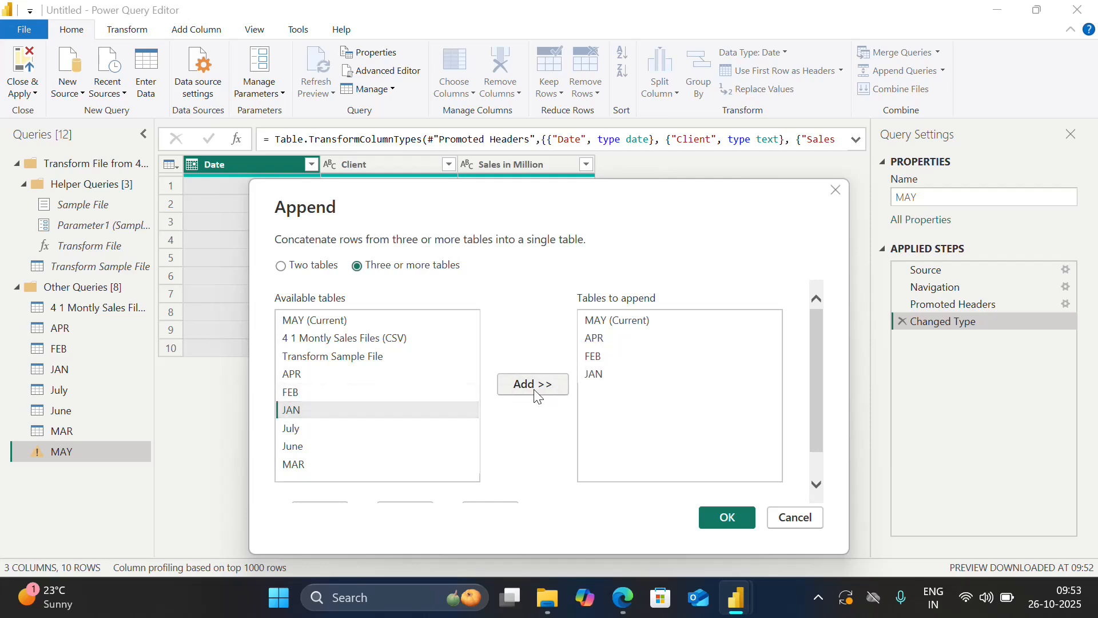
Add July, June and MAR to the tables to append and apply the append to the MAY query.
{"action": "left_click", "coordinate": [314, 429]}
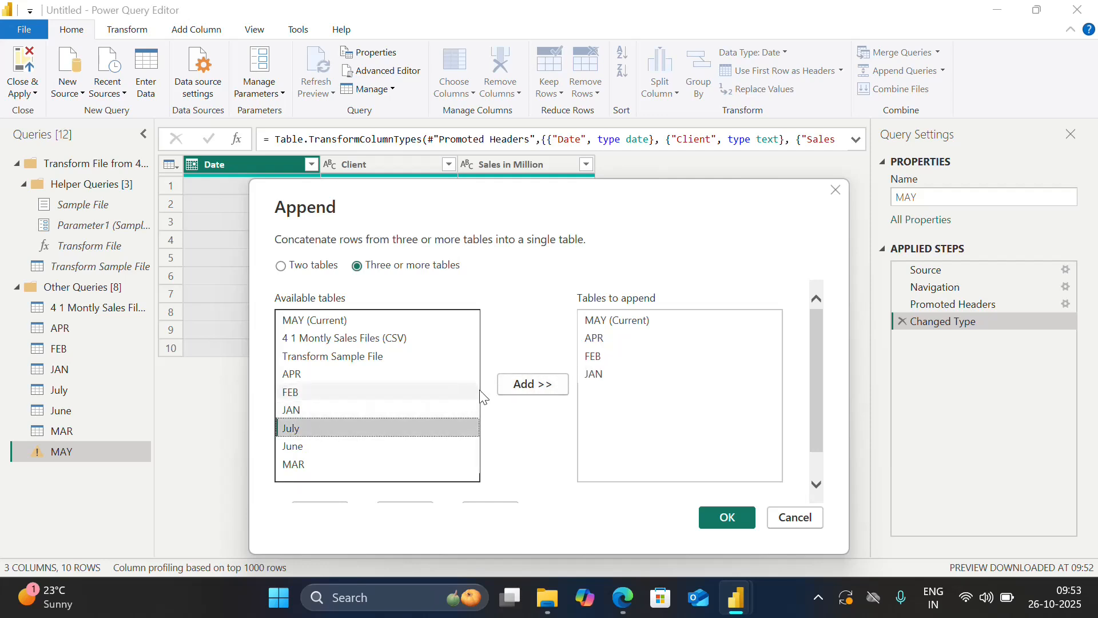
{"action": "left_click", "coordinate": [531, 392]}
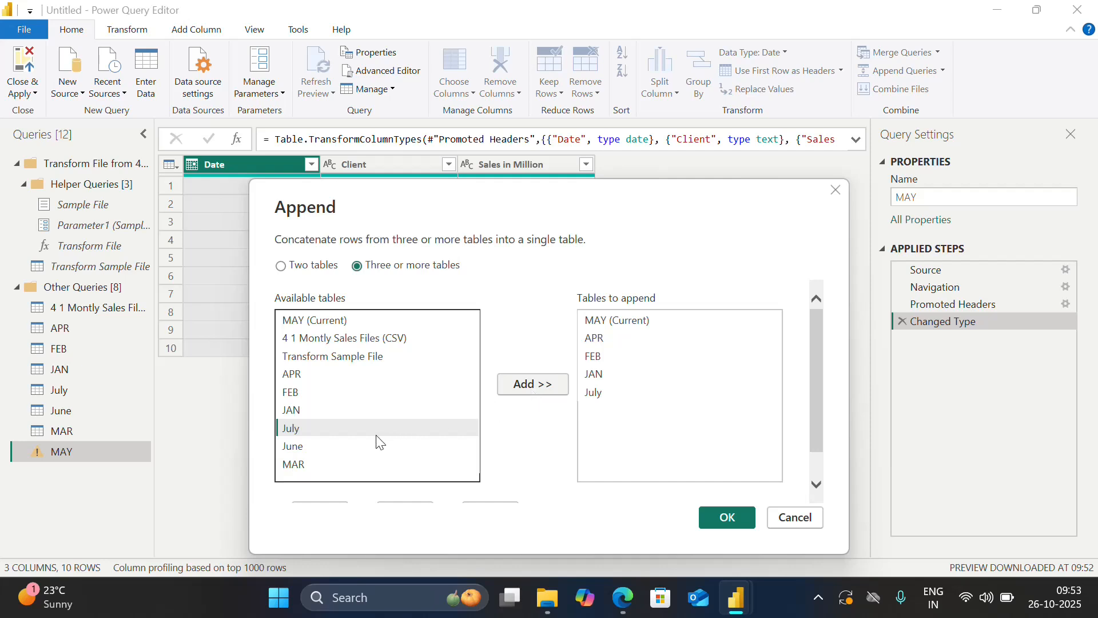
{"action": "left_click", "coordinate": [361, 445]}
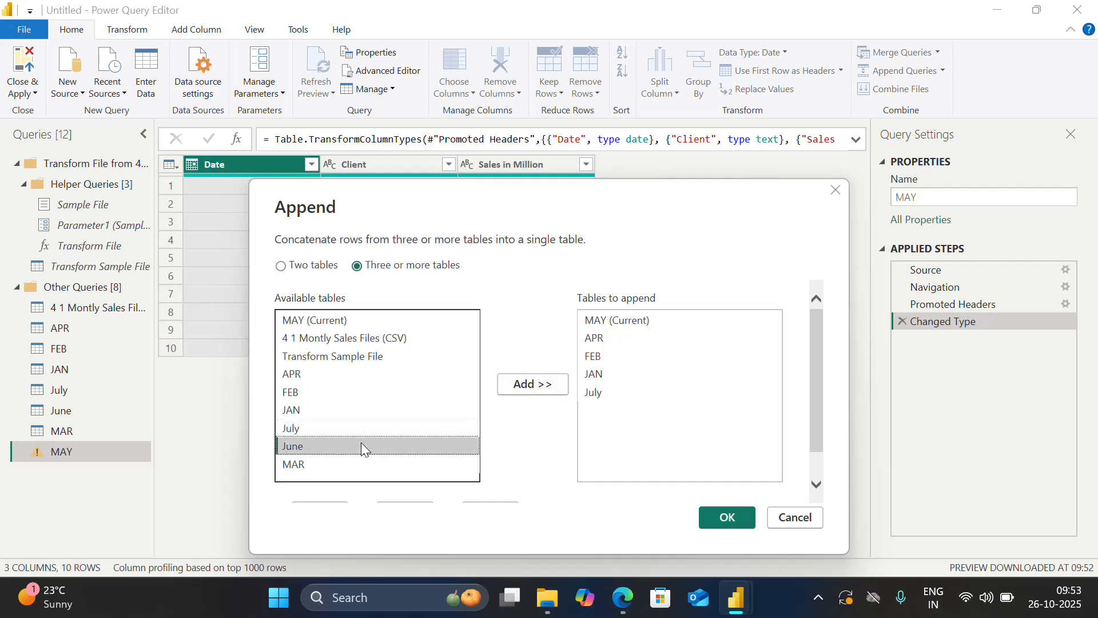
{"action": "left_click", "coordinate": [542, 390]}
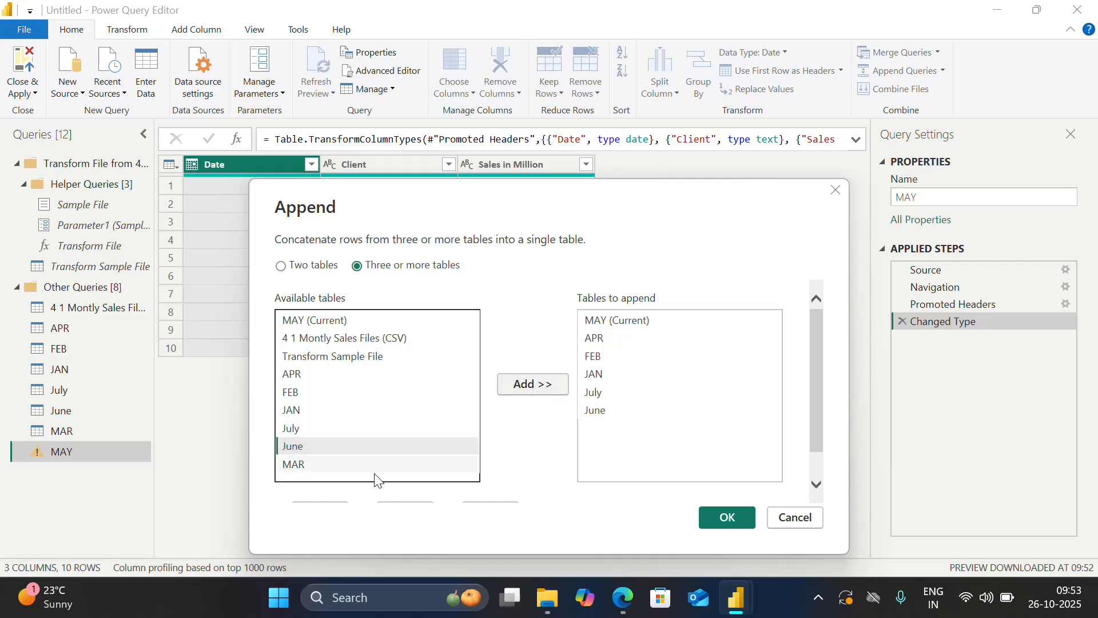
{"action": "left_click", "coordinate": [322, 466]}
{"action": "left_click", "coordinate": [540, 387]}
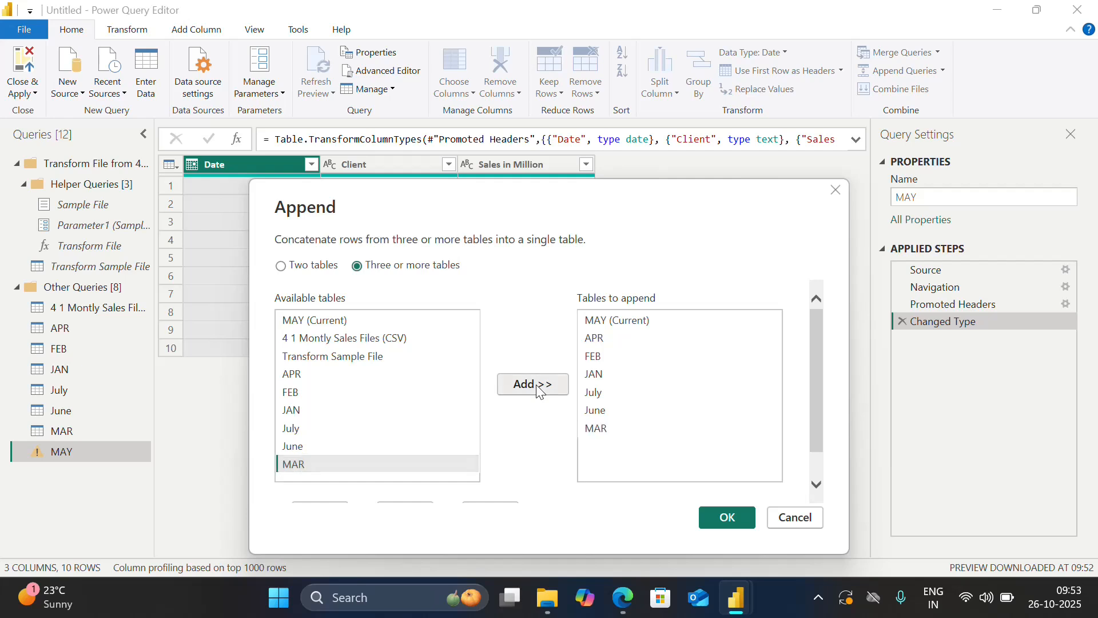
{"action": "left_click", "coordinate": [728, 517]}
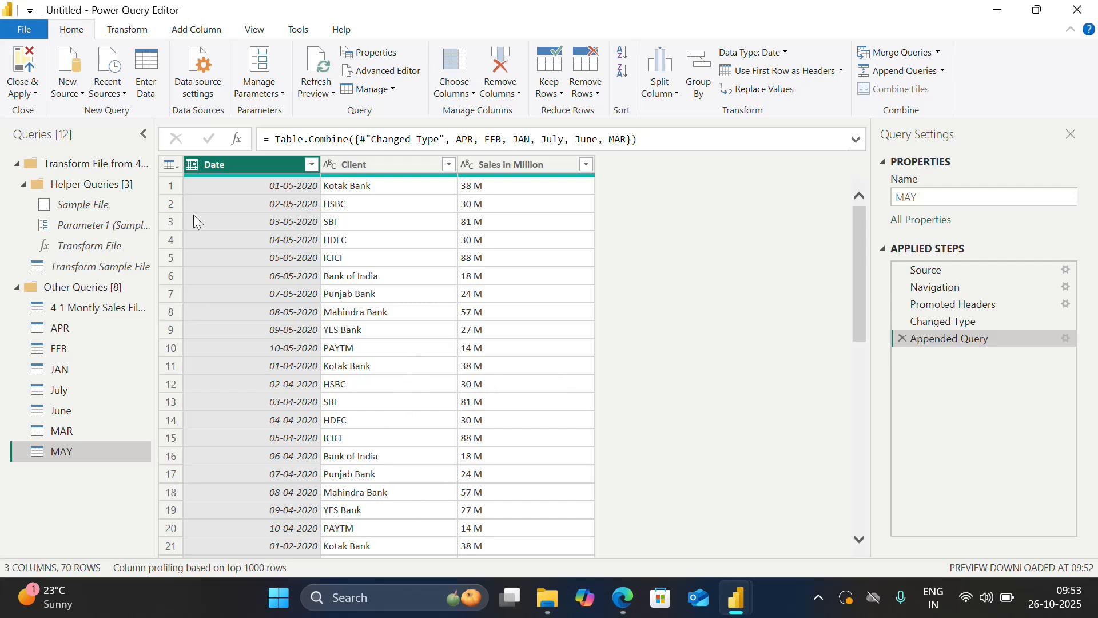
{"action": "left_click", "coordinate": [83, 93]}
{"action": "left_click", "coordinate": [107, 125]}
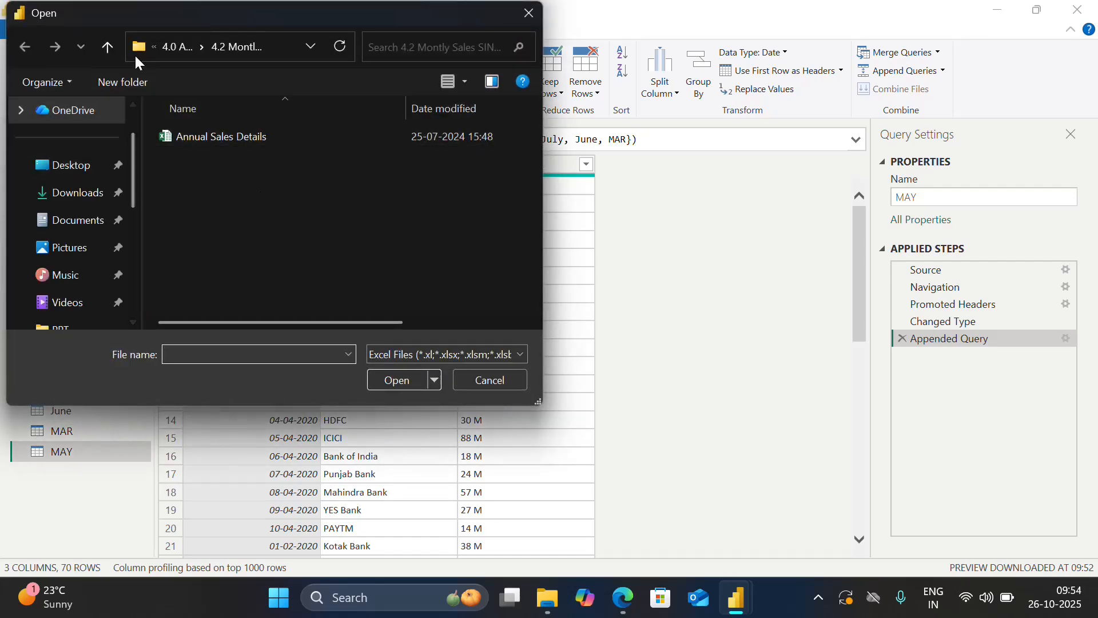
{"action": "left_click", "coordinate": [107, 46]}
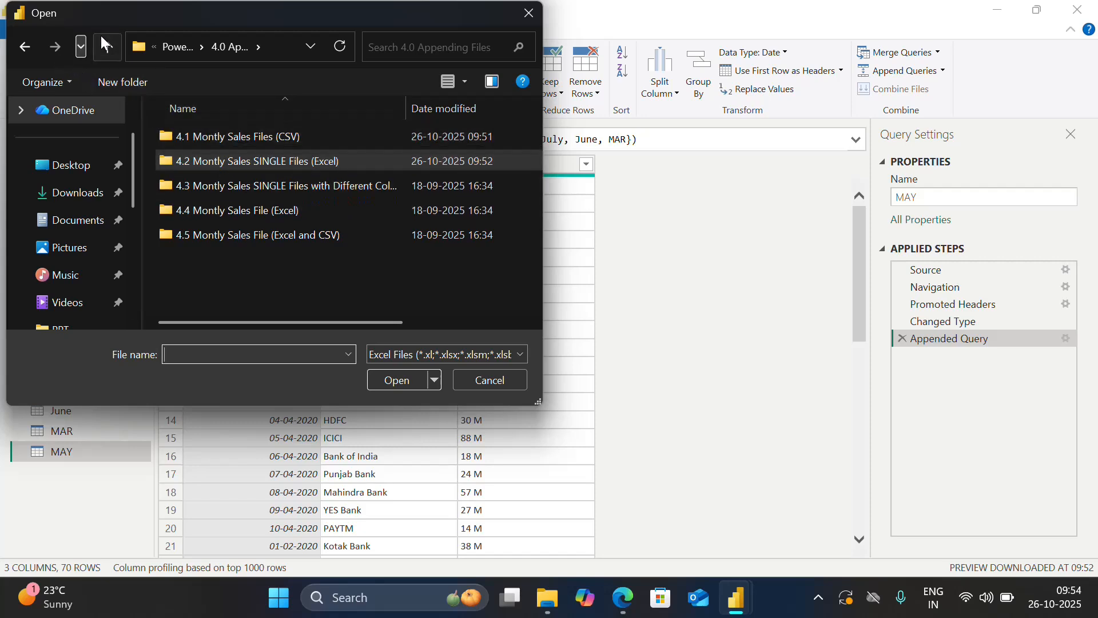
{"action": "left_click", "coordinate": [34, 47]}
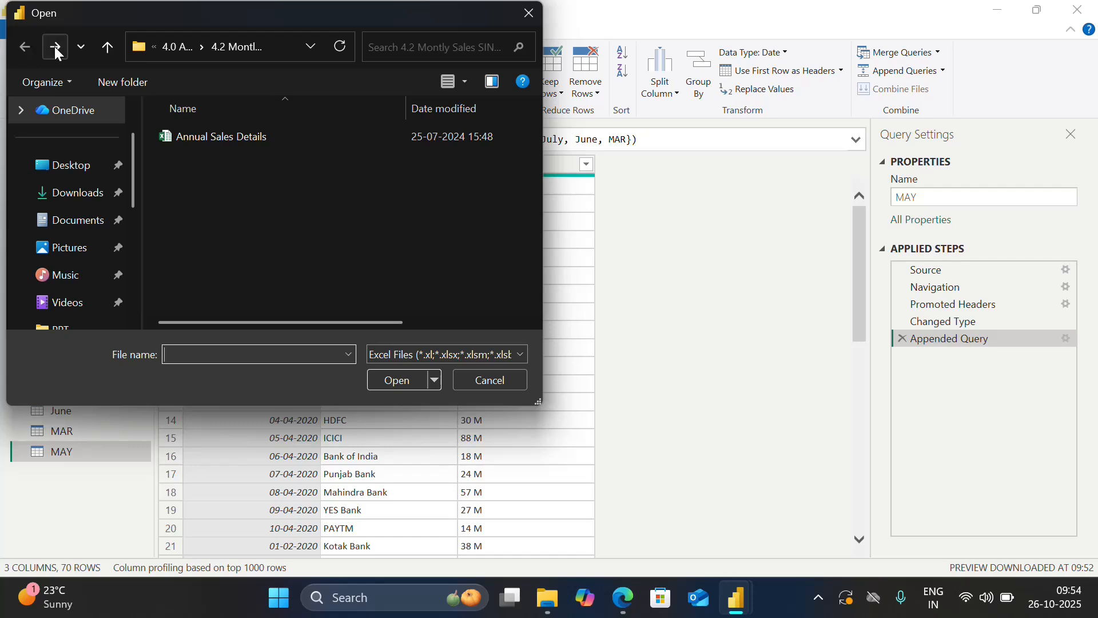
{"action": "left_click", "coordinate": [99, 54]}
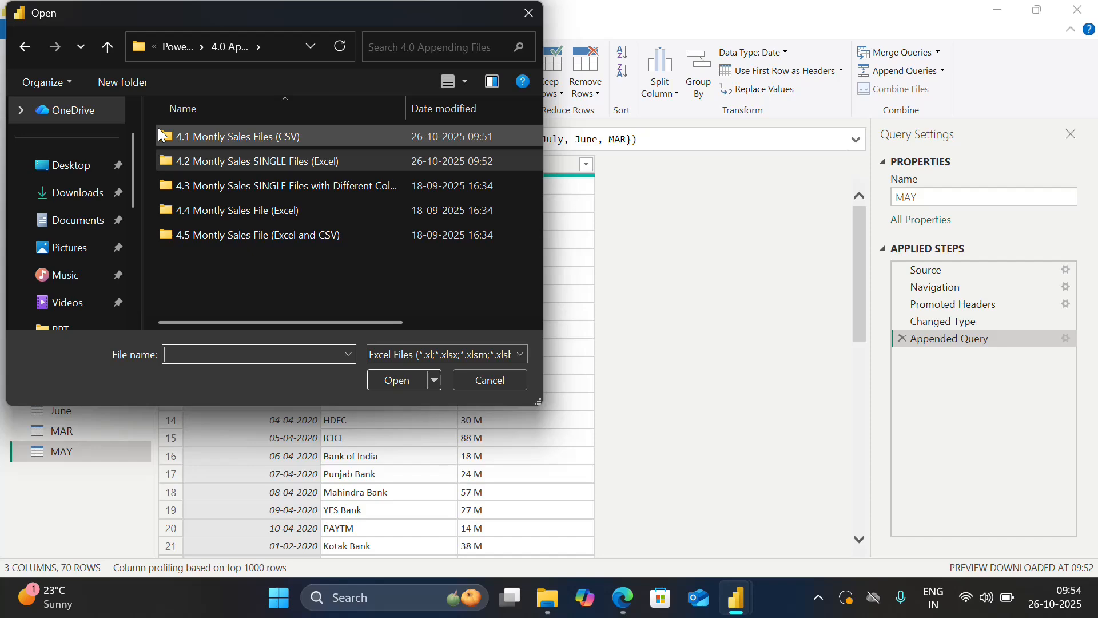
{"action": "left_click", "coordinate": [34, 49]}
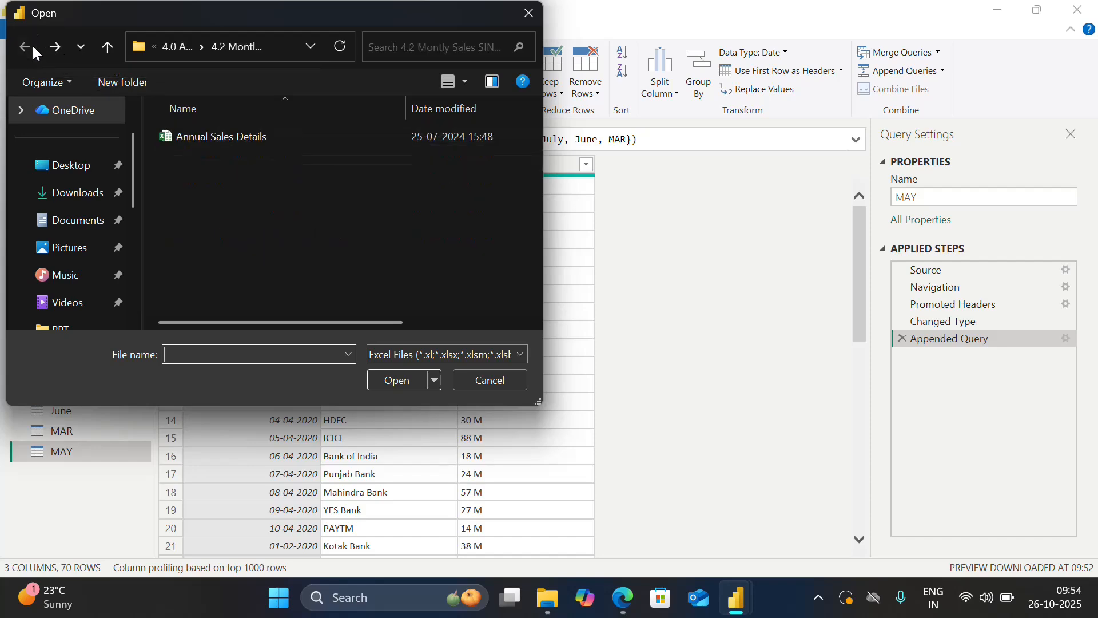
{"action": "left_click", "coordinate": [527, 15]}
Connect to the (1) Master Table workbook inside the 5.0 Merge Queries folder as a new Excel Workbook source.
{"action": "left_click", "coordinate": [77, 95]}
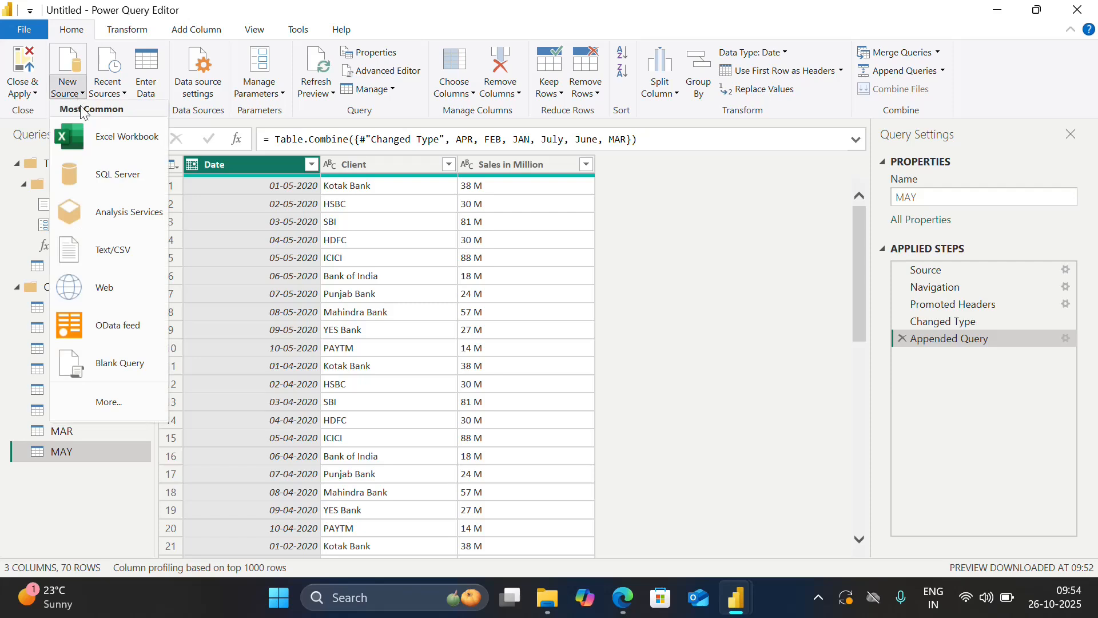
{"action": "left_click", "coordinate": [111, 144]}
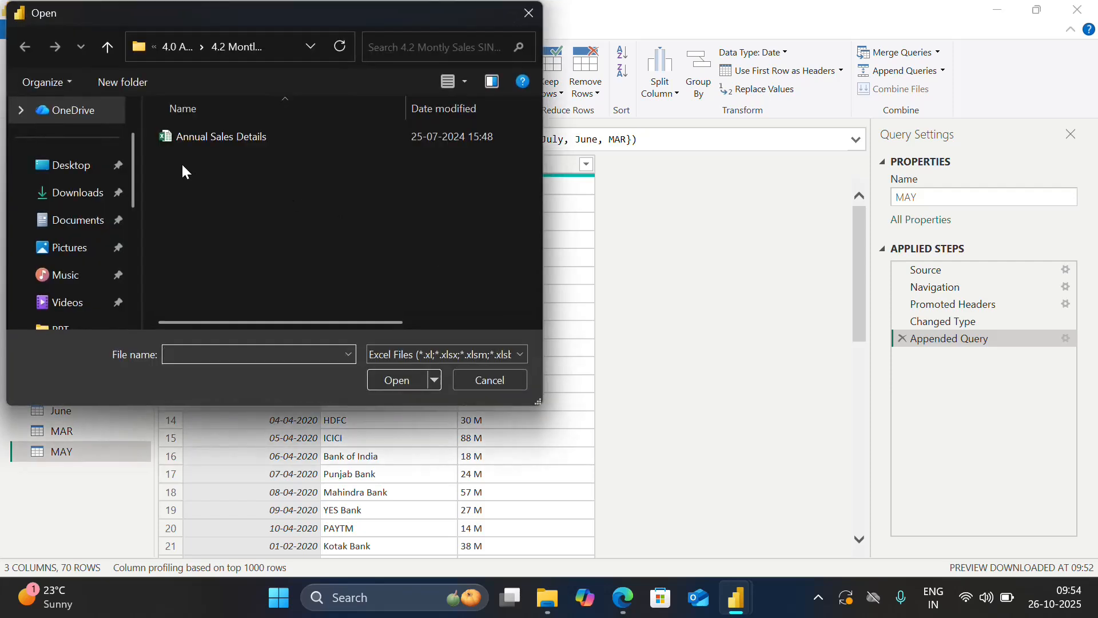
{"action": "left_click", "coordinate": [108, 47]}
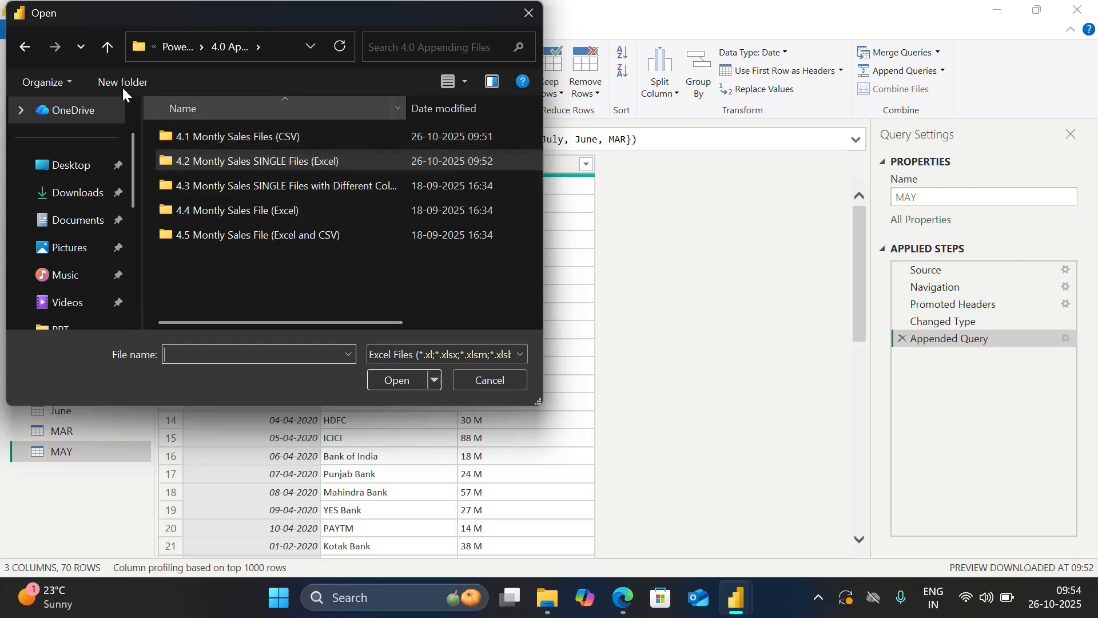
{"action": "left_click", "coordinate": [109, 47]}
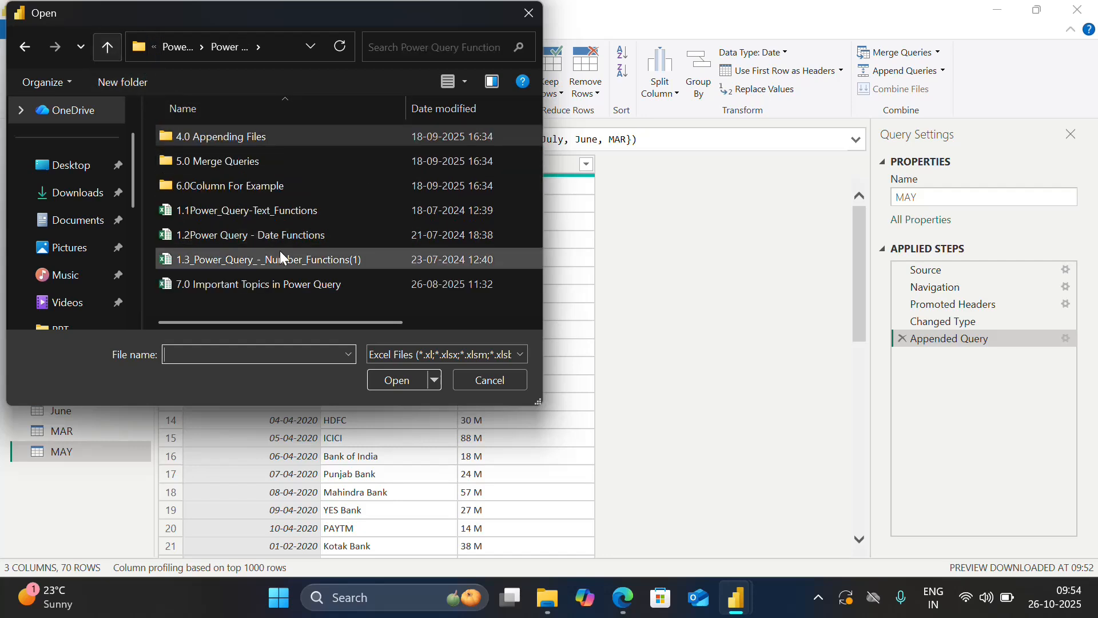
{"action": "double_click", "coordinate": [224, 163]}
{"action": "double_click", "coordinate": [237, 135]}
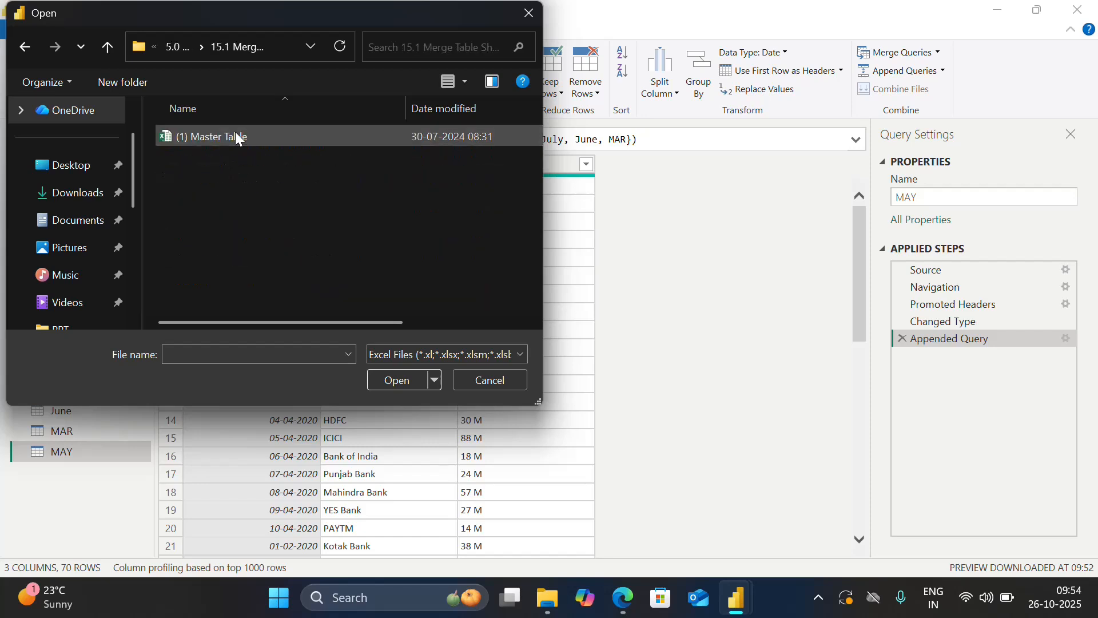
{"action": "left_click", "coordinate": [259, 140]}
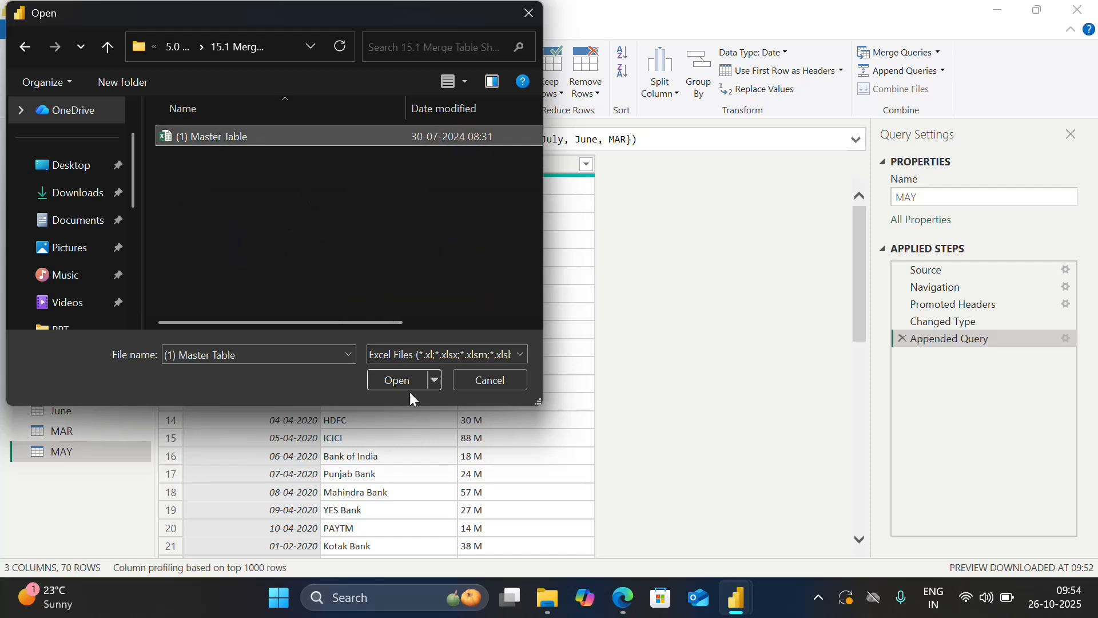
{"action": "left_click", "coordinate": [405, 377]}
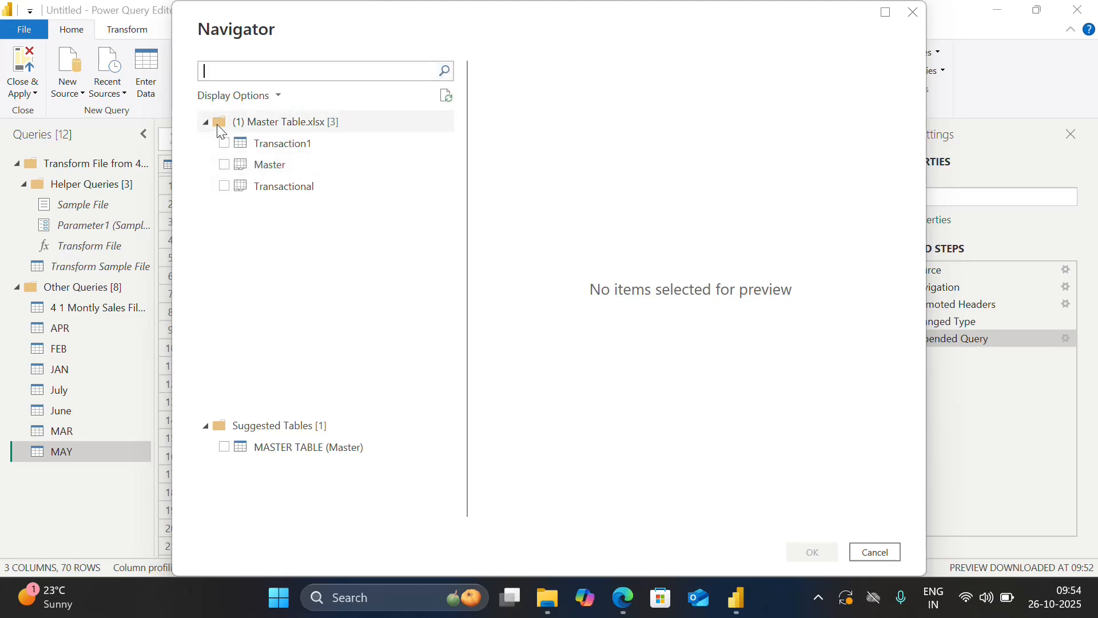
Load the Transaction1 table and the Master sheet from (1) Master Table as new queries.
{"action": "left_click", "coordinate": [227, 142]}
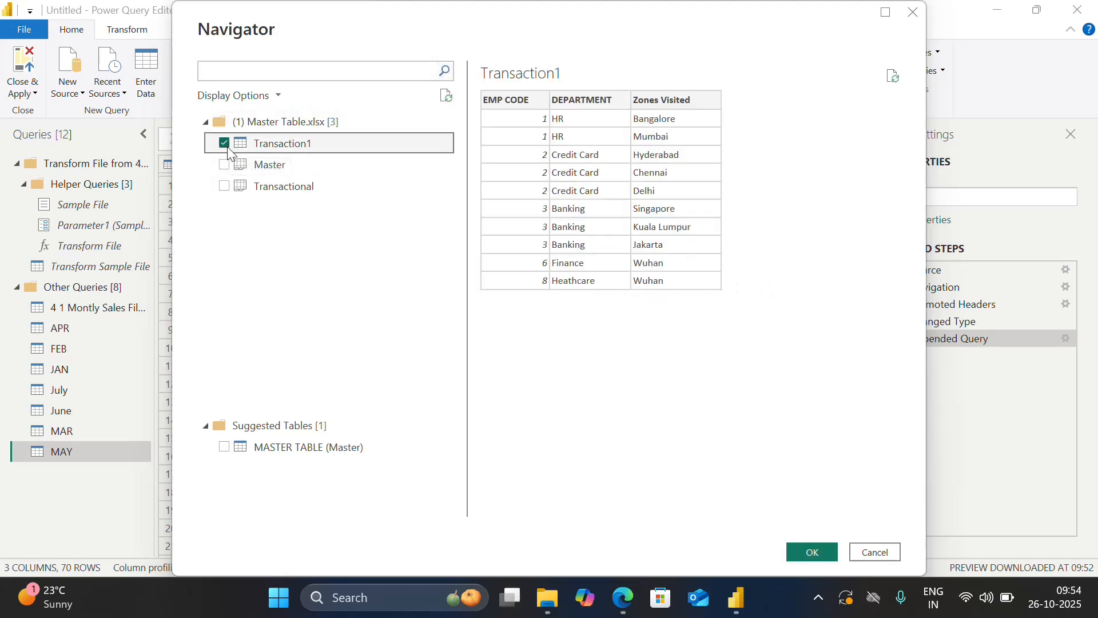
{"action": "left_click", "coordinate": [227, 165]}
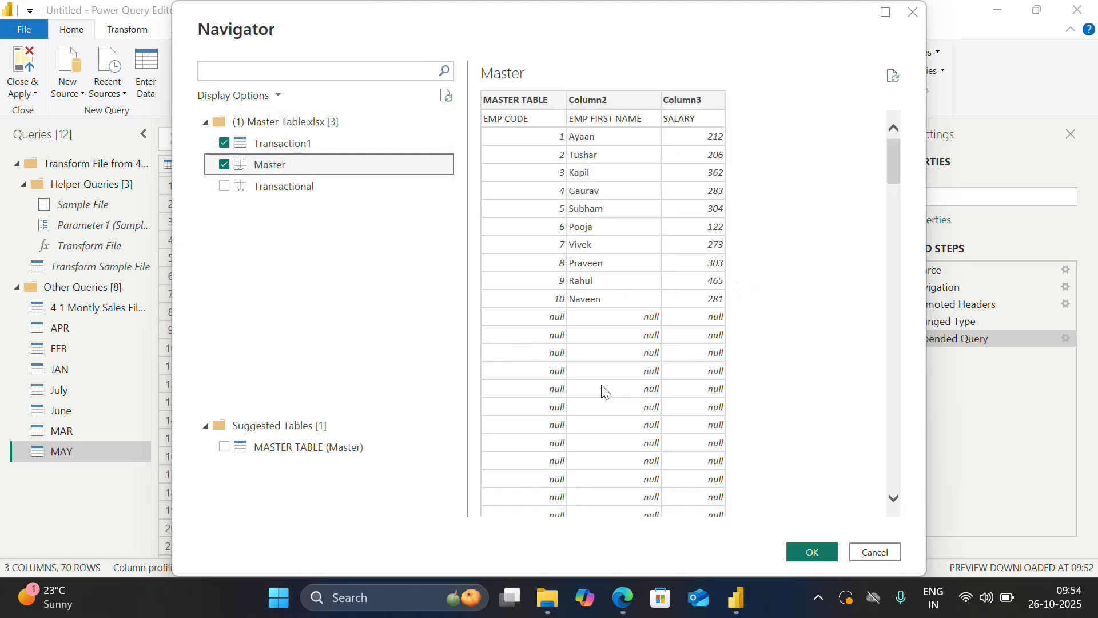
{"action": "left_click", "coordinate": [814, 549]}
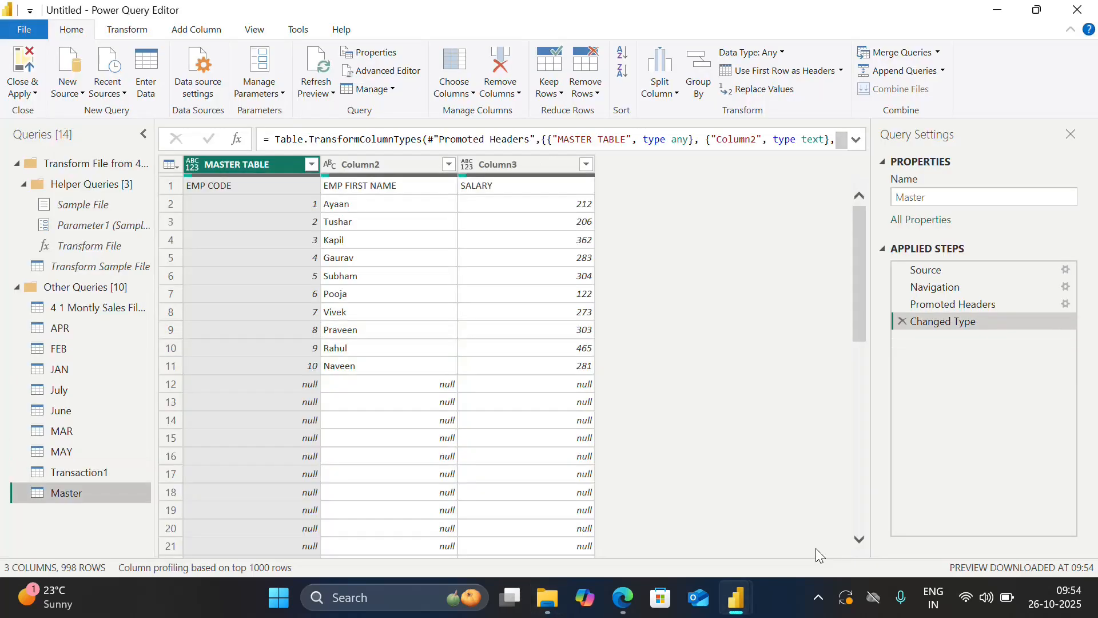
Merge the Master query with Transaction1, matching the MASTER TABLE column to EMP CODE with a Left Outer join.
{"action": "left_click", "coordinate": [938, 53]}
{"action": "left_click", "coordinate": [928, 71]}
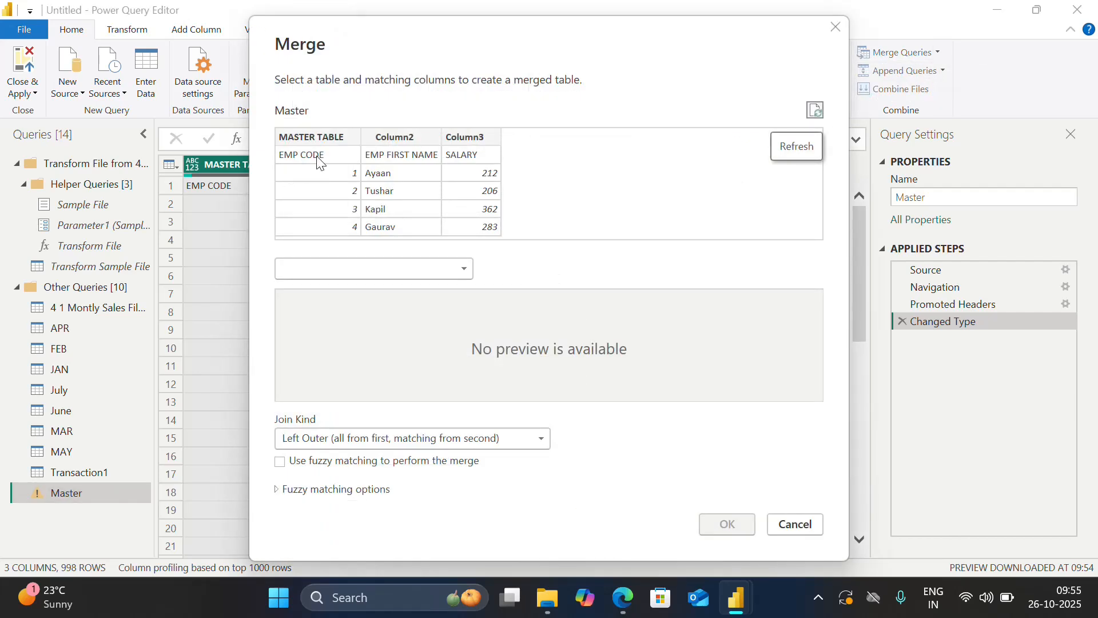
{"action": "left_click", "coordinate": [400, 270]}
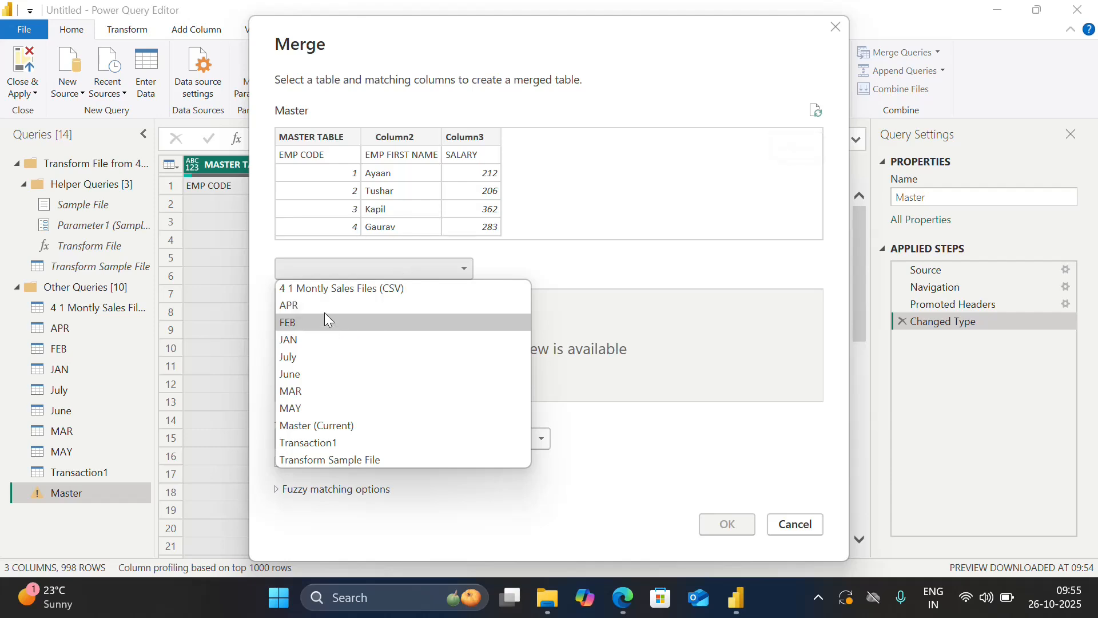
{"action": "left_click", "coordinate": [320, 443]}
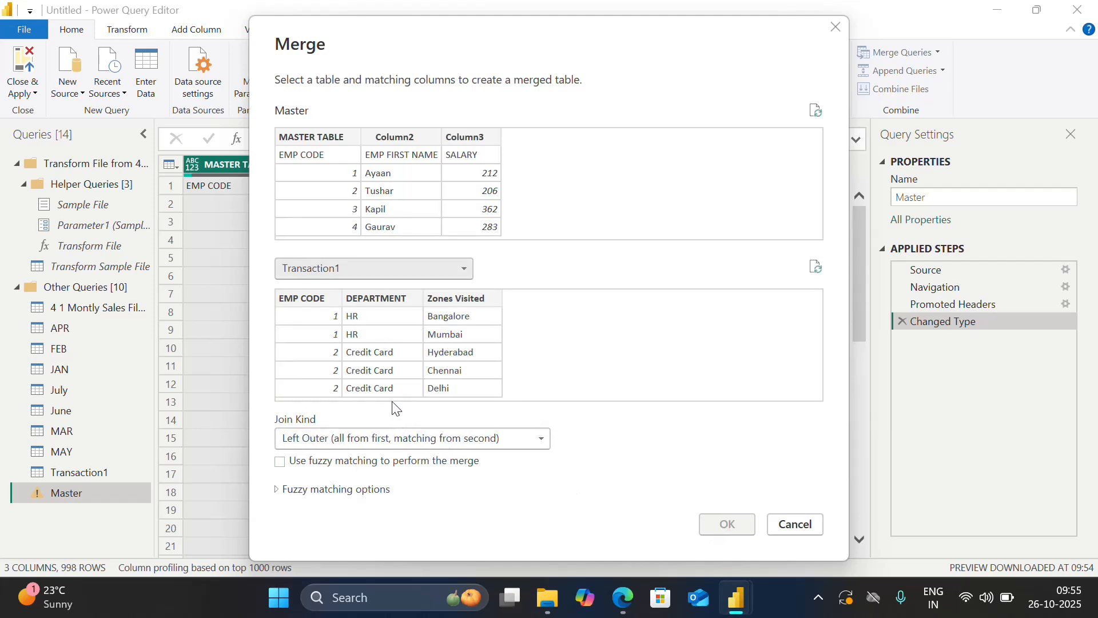
{"action": "left_click", "coordinate": [313, 159]}
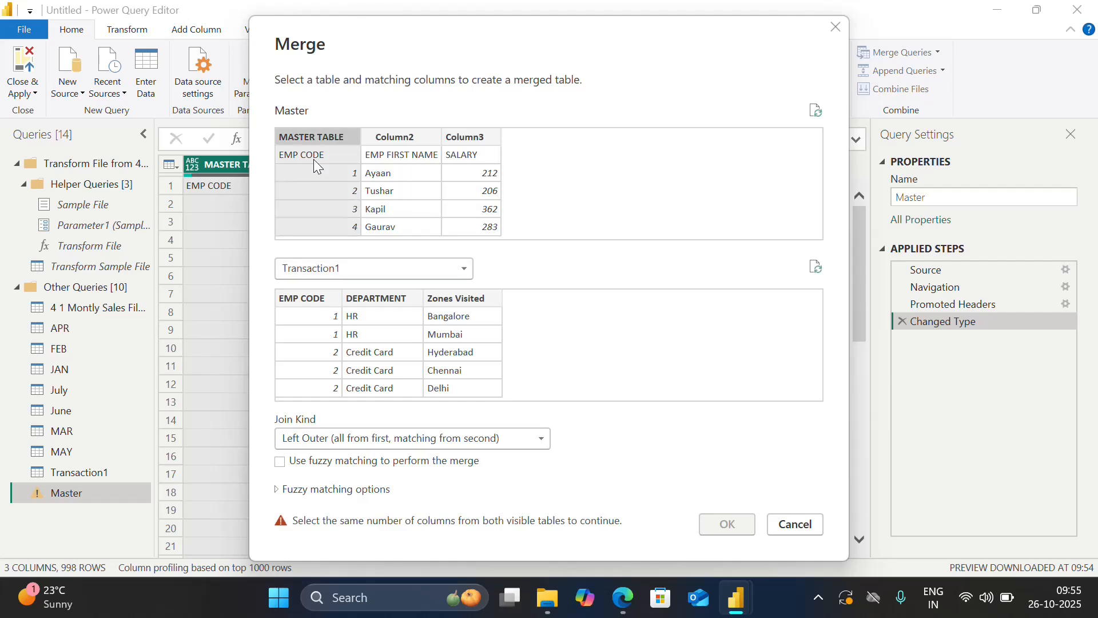
{"action": "left_click", "coordinate": [295, 324]}
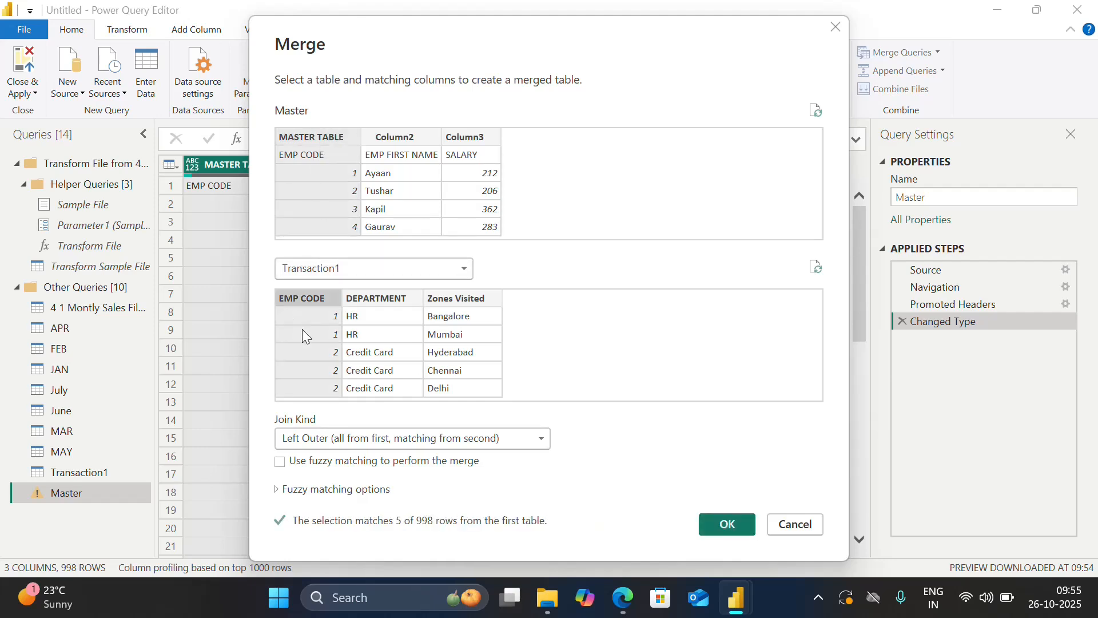
{"action": "left_click", "coordinate": [724, 523]}
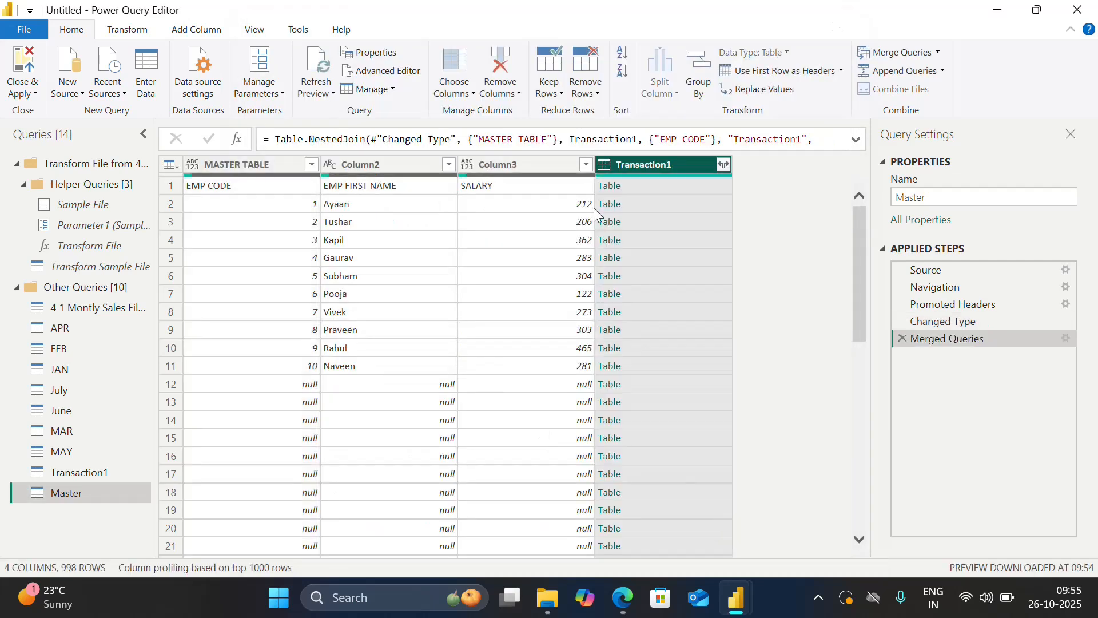
View the nested Transaction1 table in row 4 of the merged Master query and return to the Merged Queries step.
{"action": "left_click", "coordinate": [609, 240]}
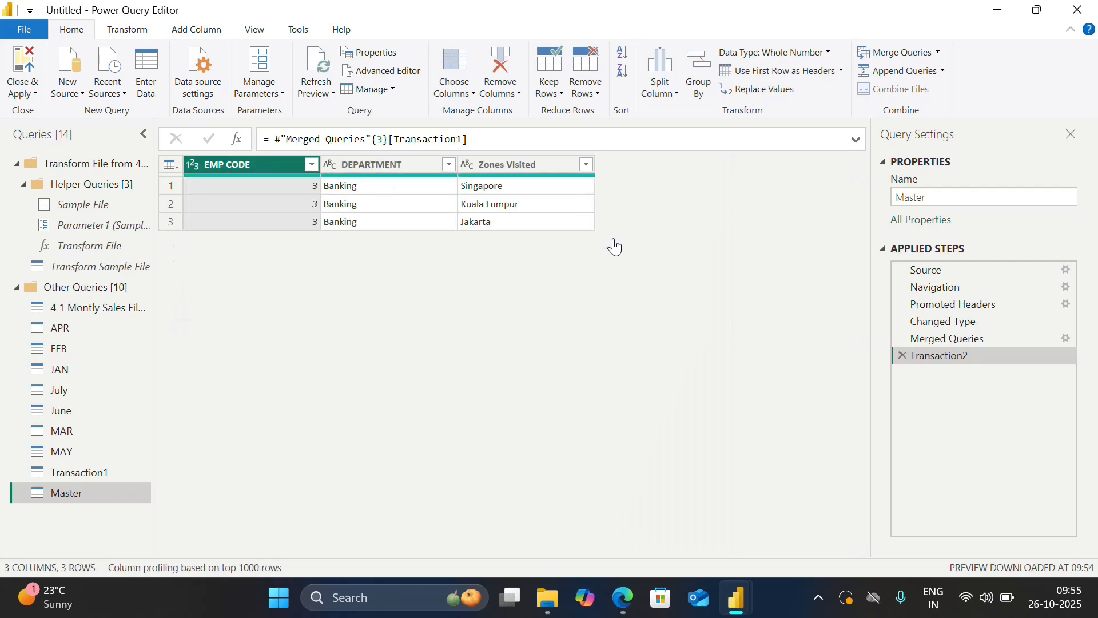
{"action": "left_click", "coordinate": [933, 341]}
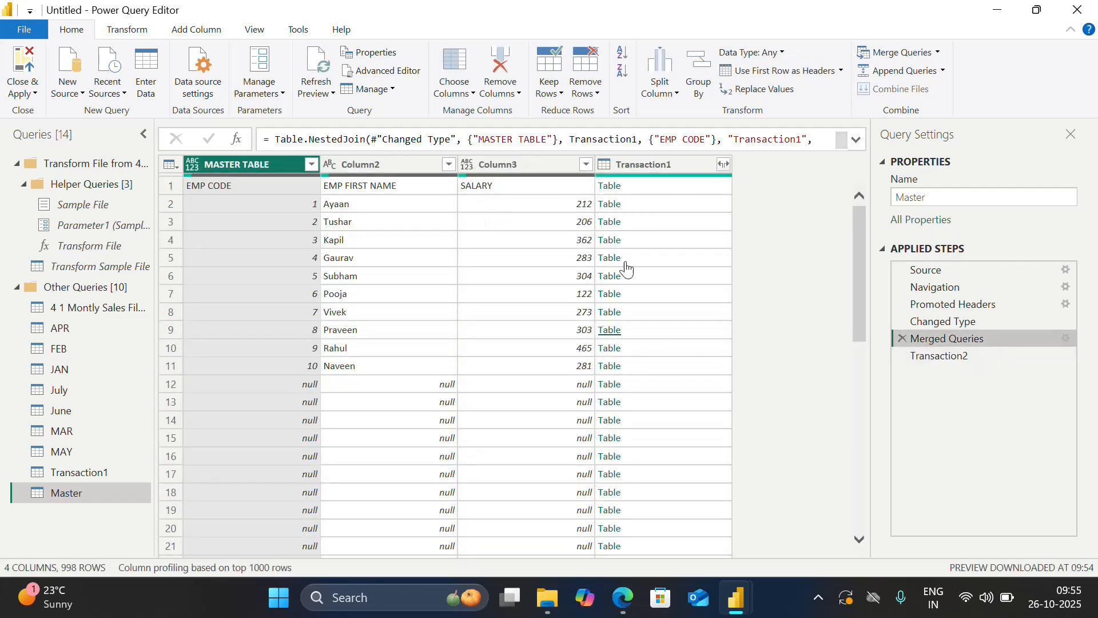